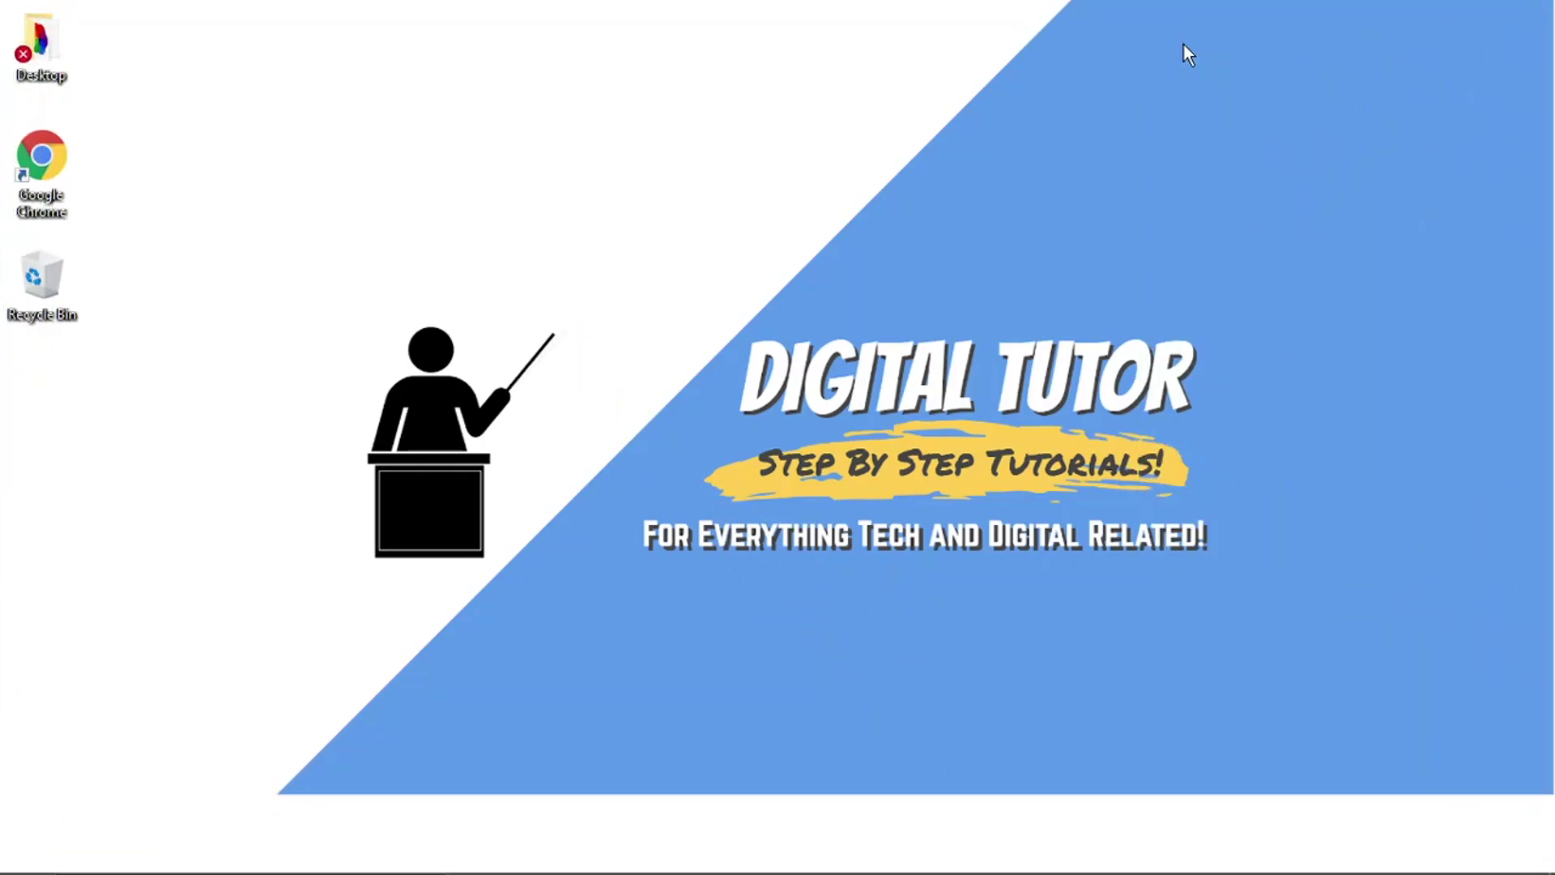
Step: Load roblox.com in Google Chrome to reach the signed-in Roblox home page
mouse_move(747, 866)
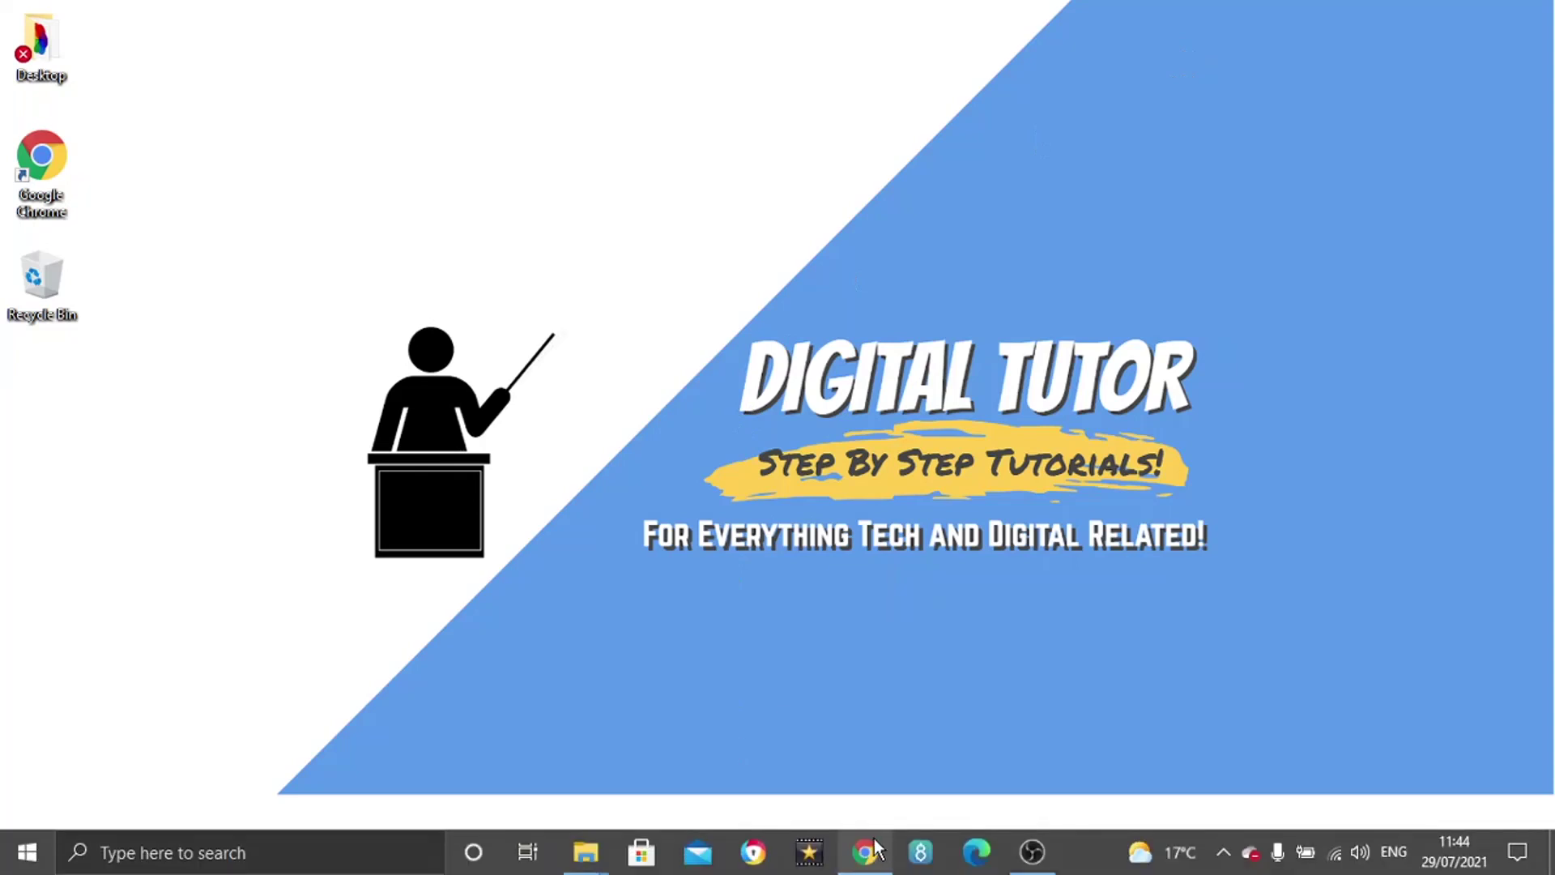
left_click(863, 853)
left_click(300, 59)
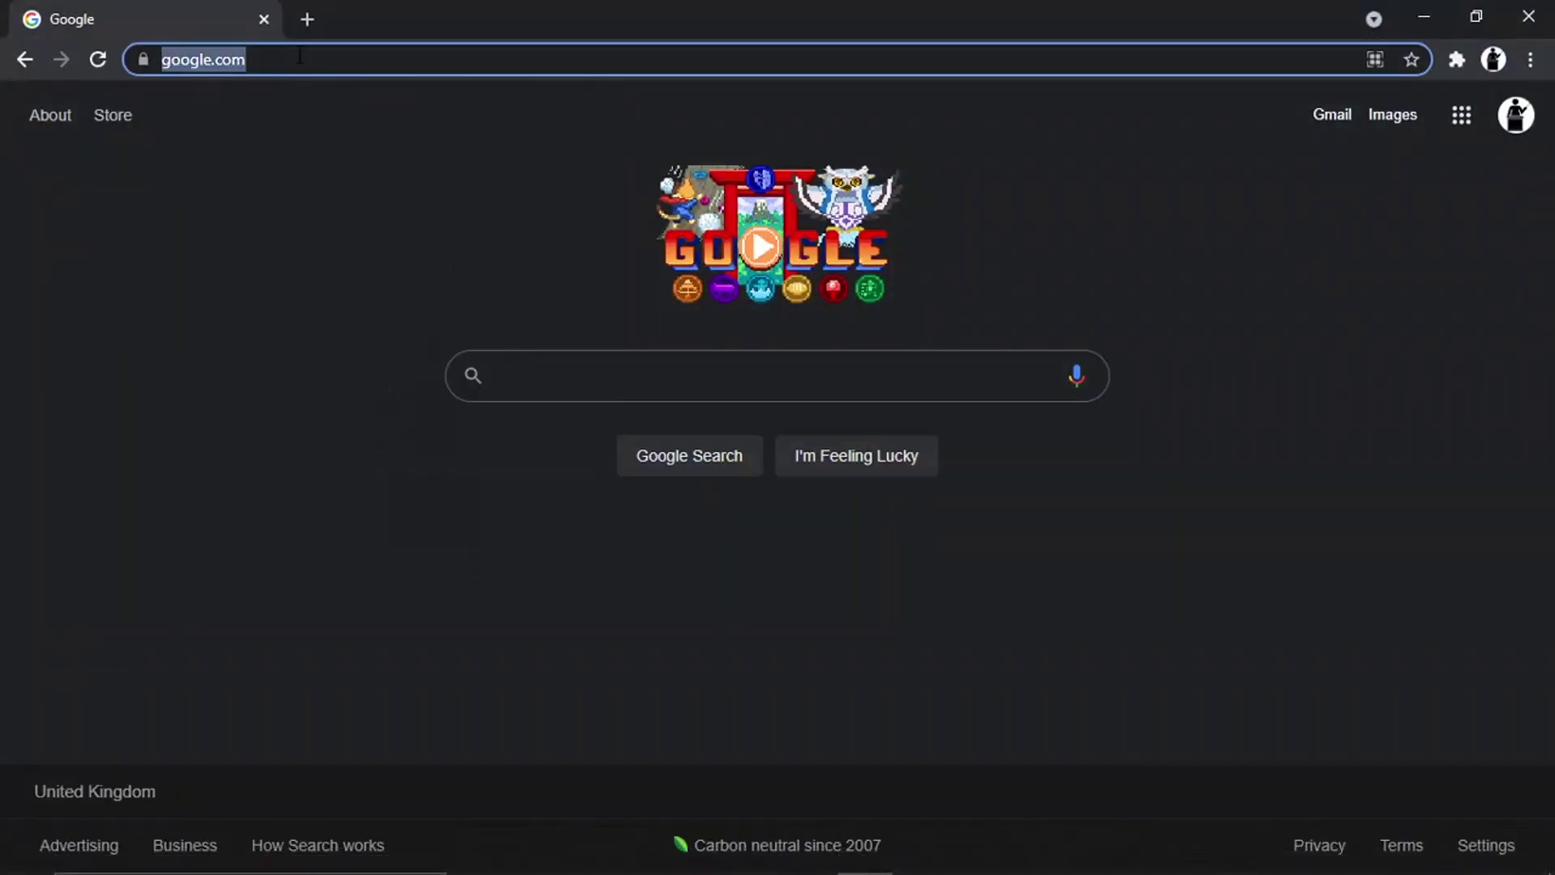
type("roblox.")
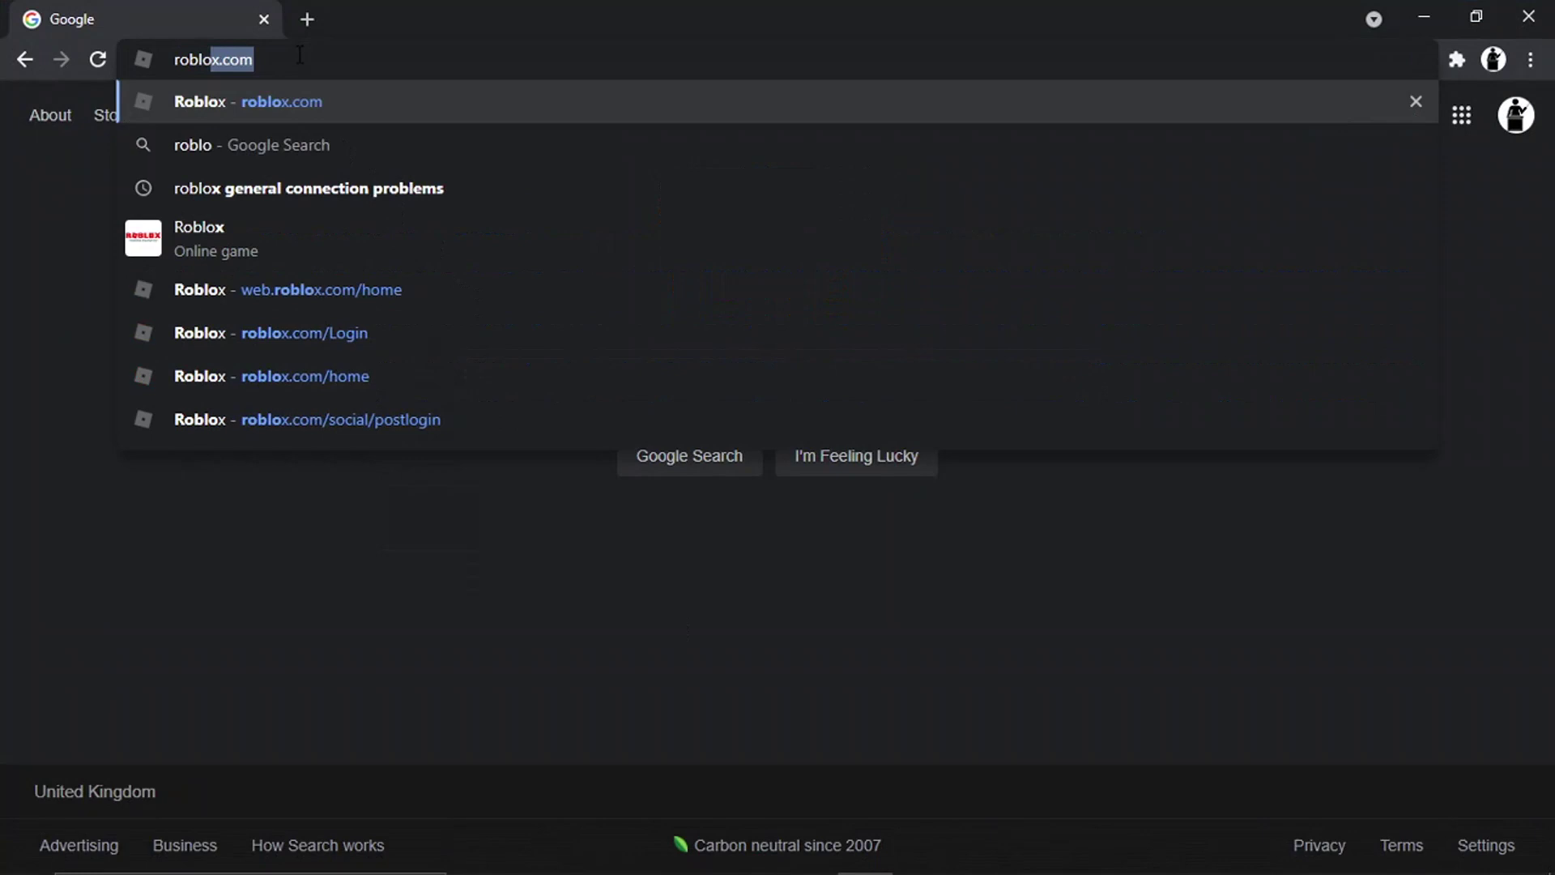
type("com")
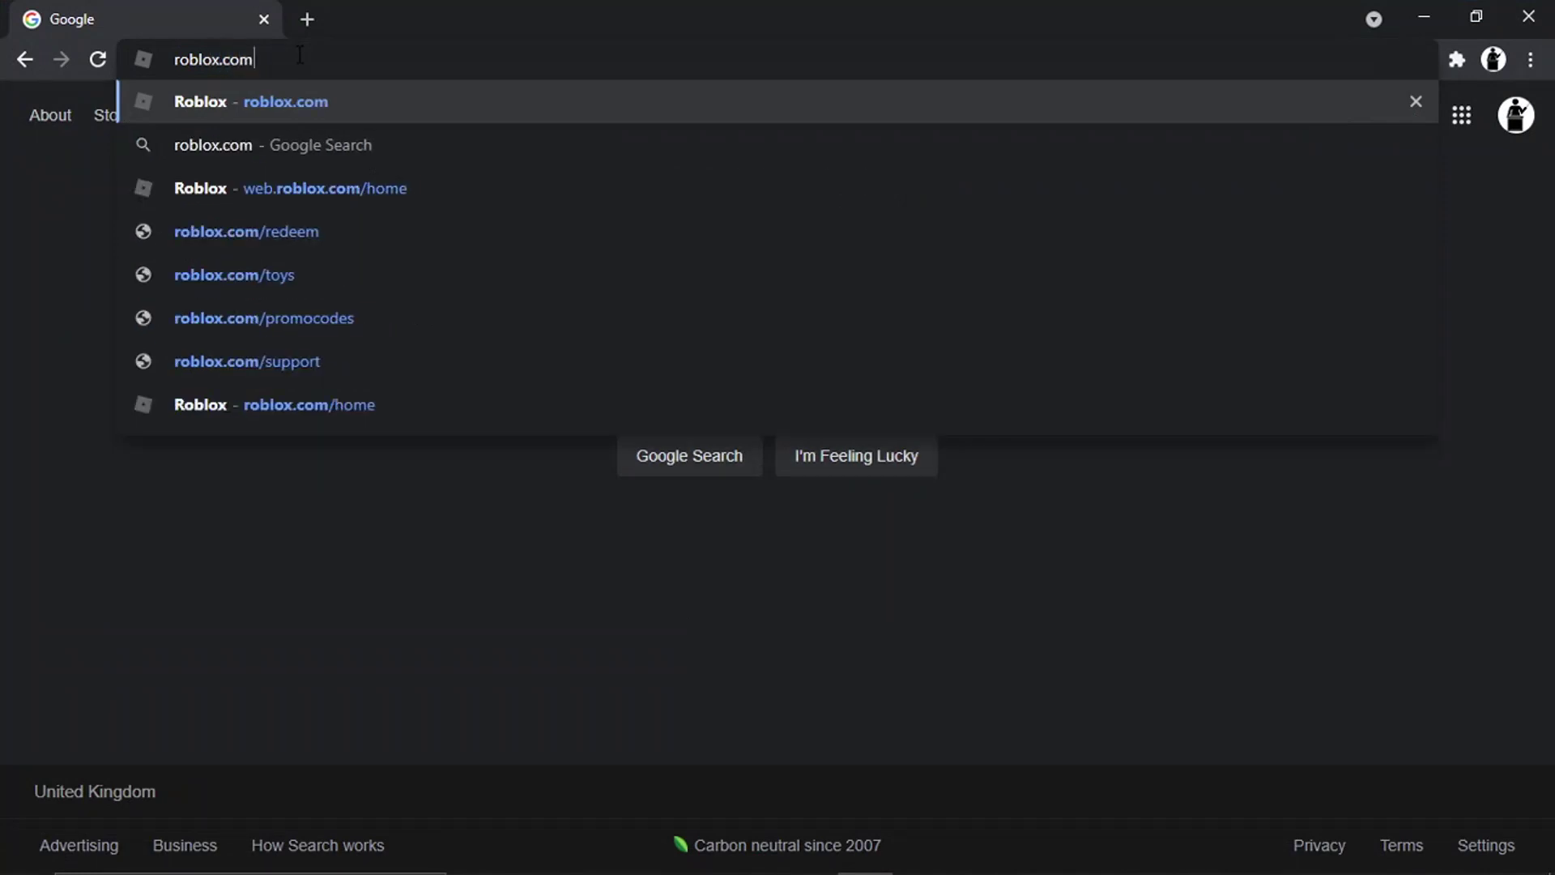
key("Return")
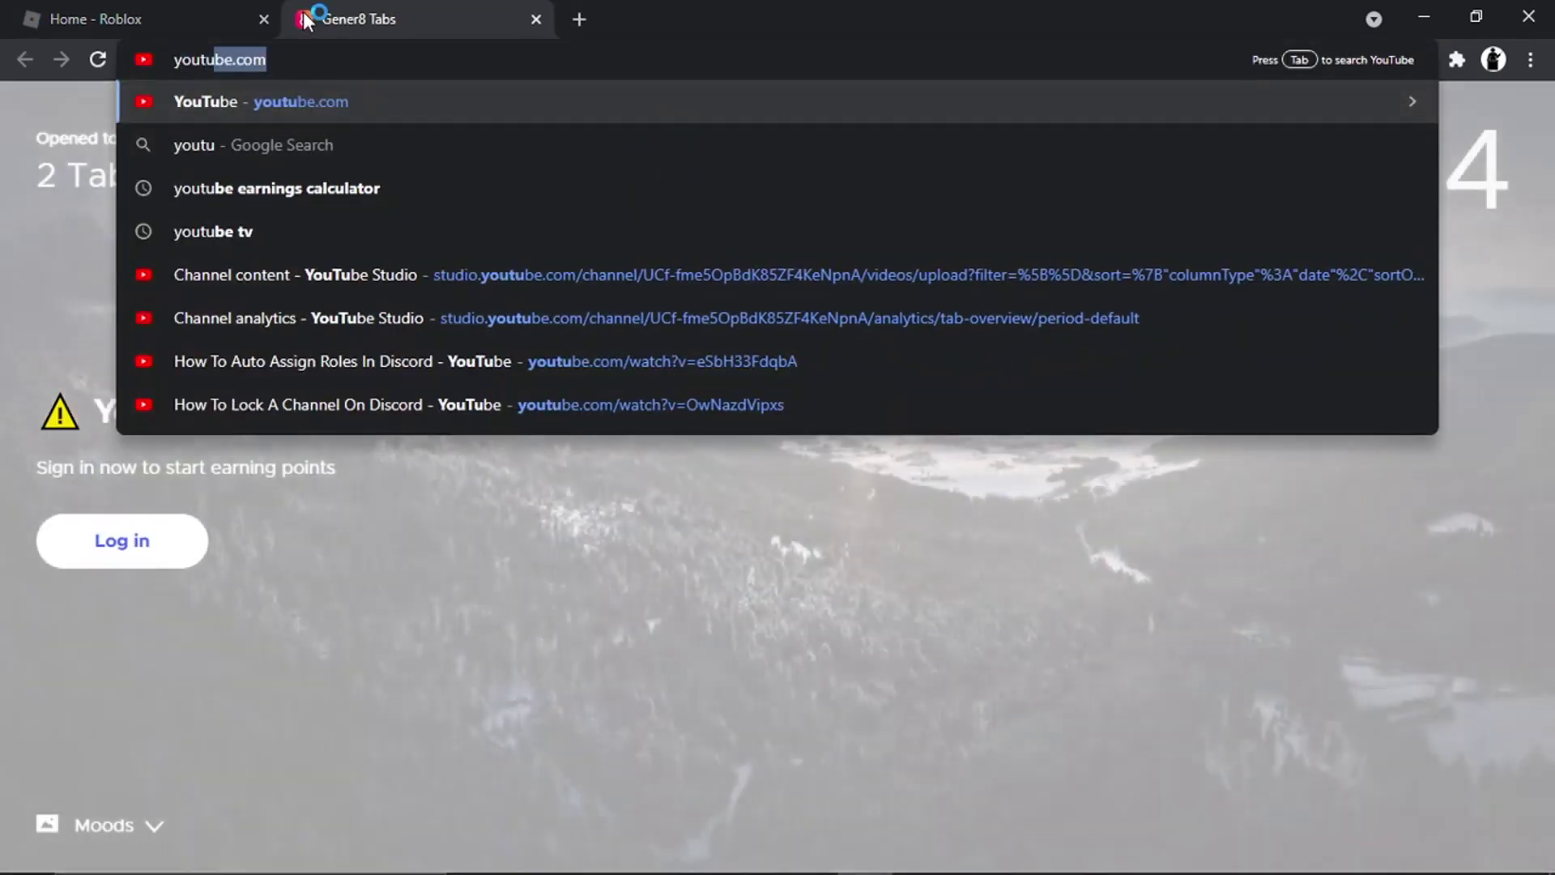
Step: Open youtube.com in a second tab and sign out of the YouTube account
type("com")
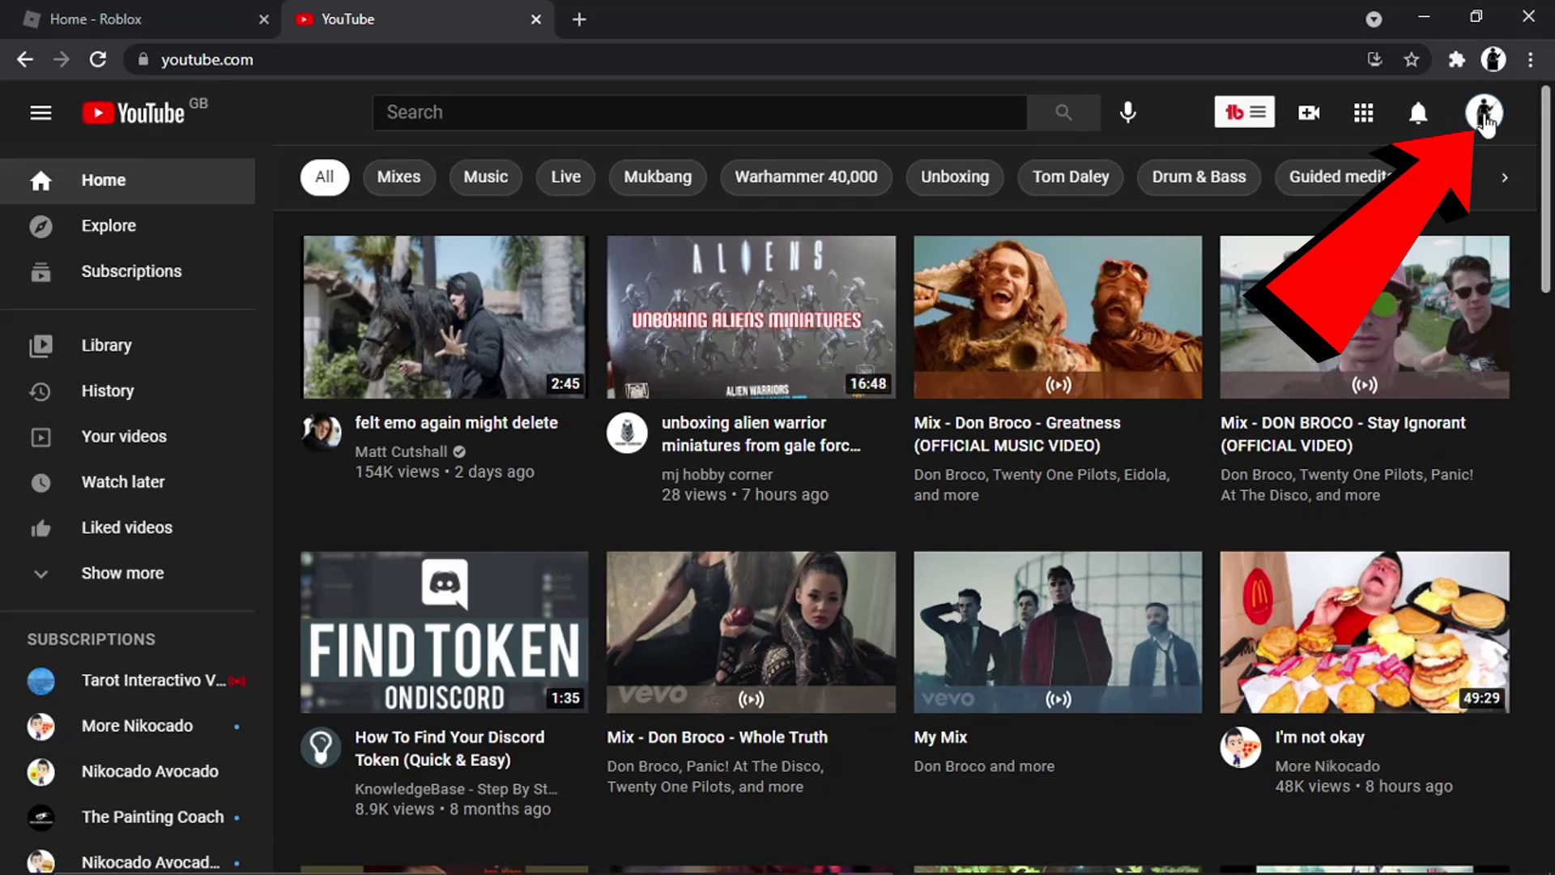
left_click(1486, 121)
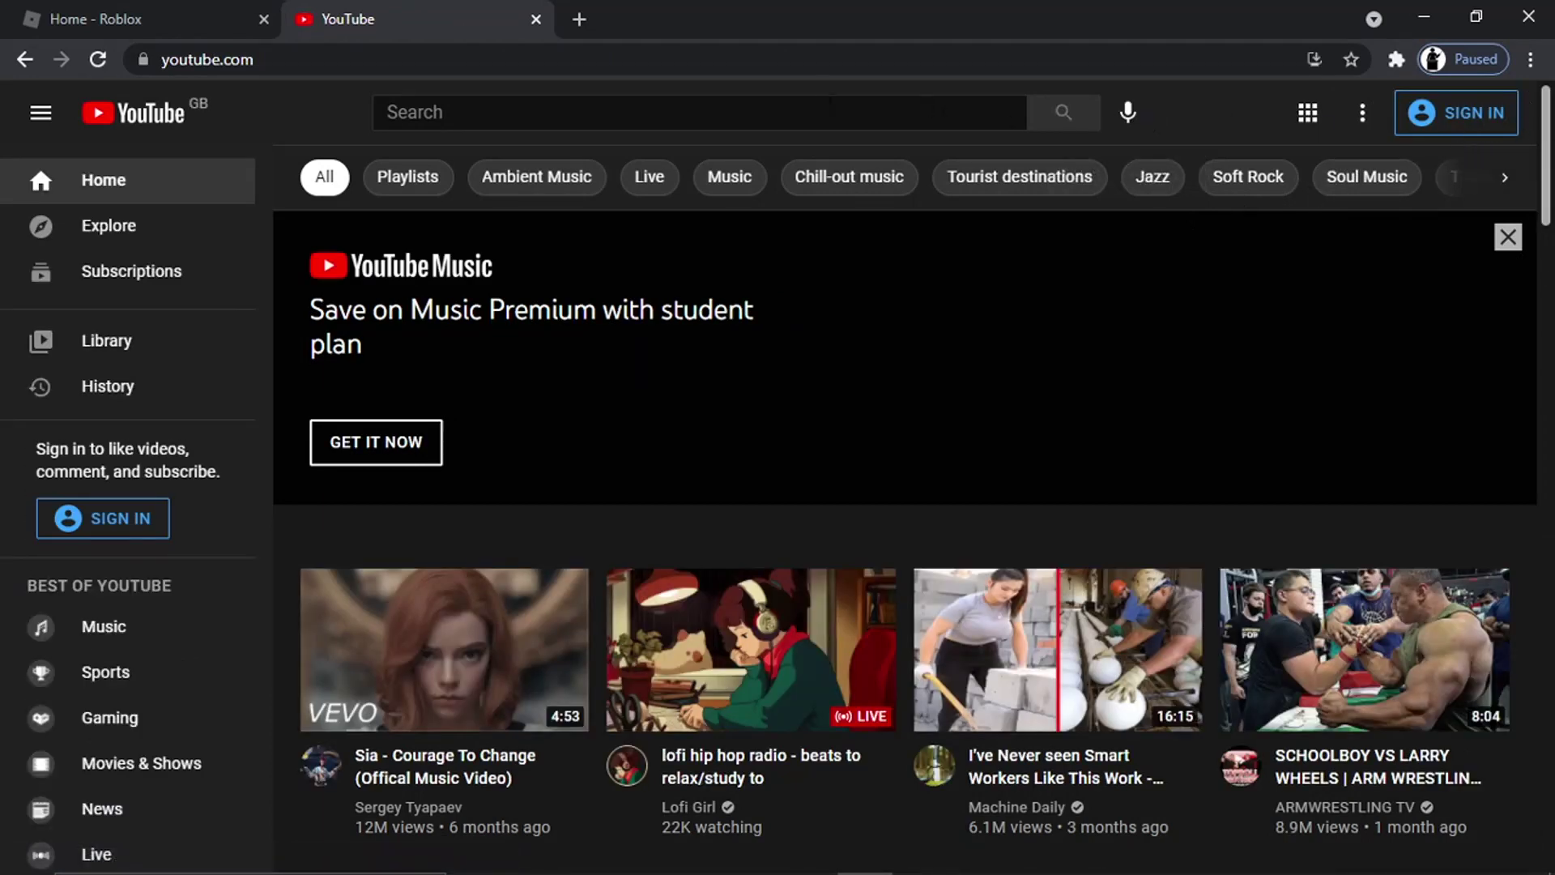
Step: Search YouTube for 'digital tutor' and open the Digital Tutor channel
left_click(776, 107)
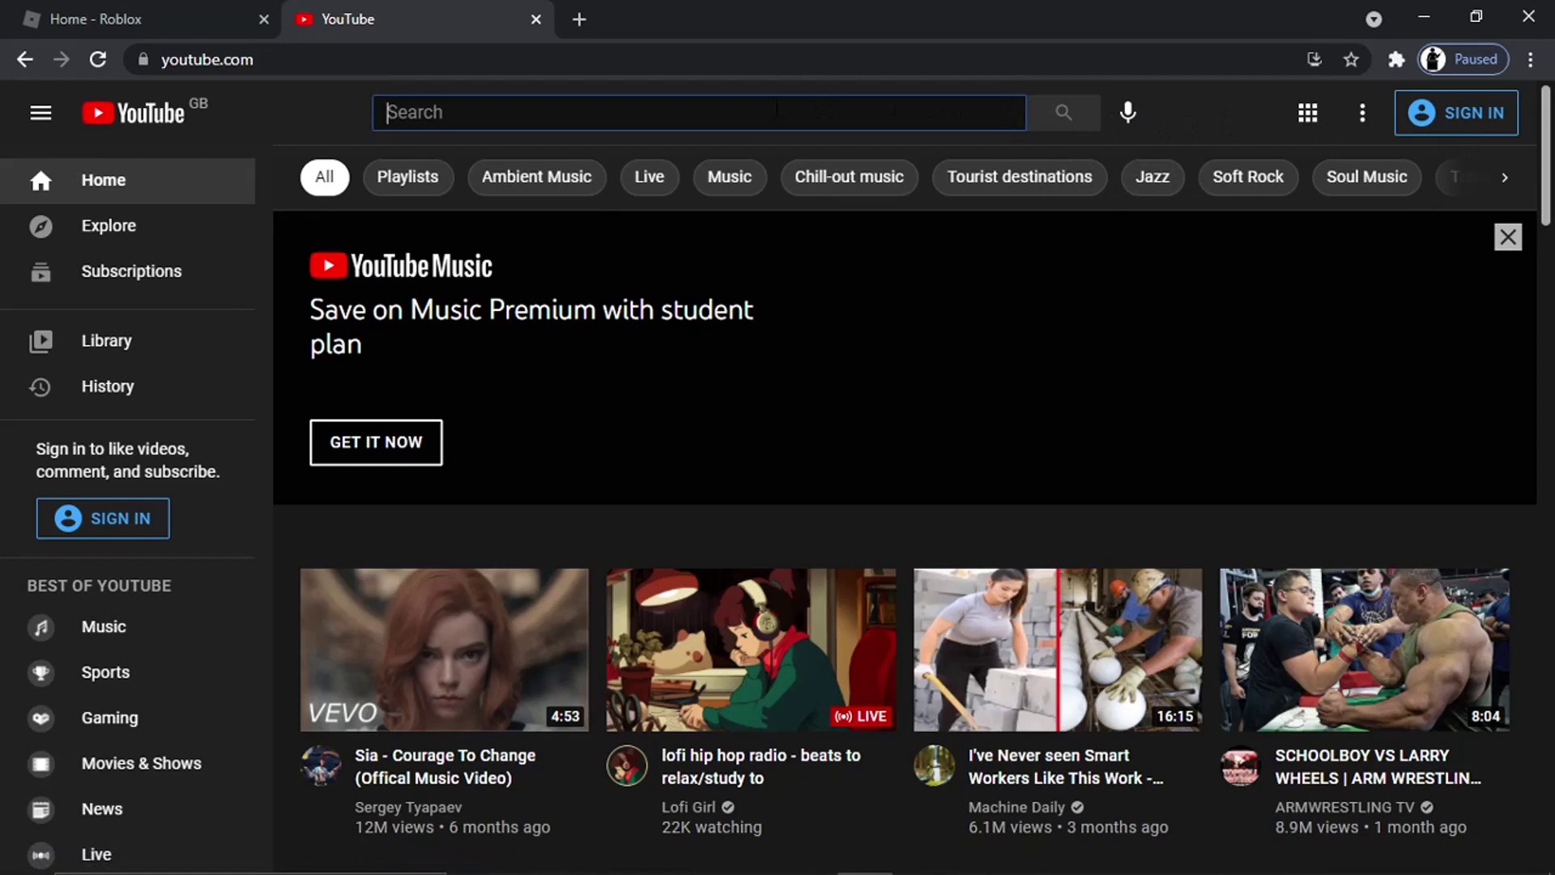
type("digital ")
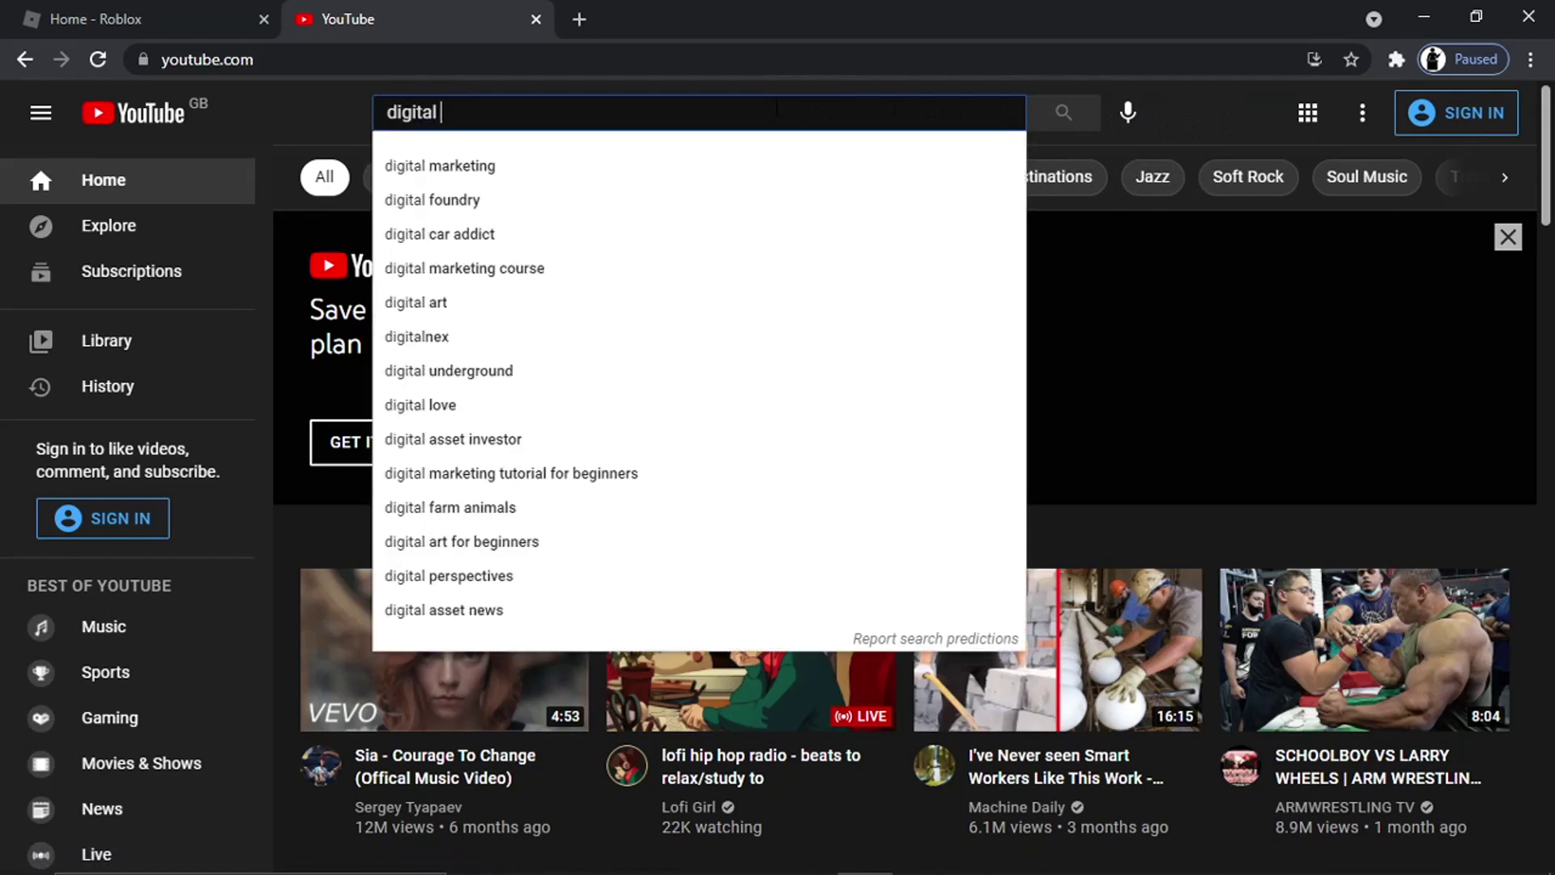
type("tutor")
key("Return")
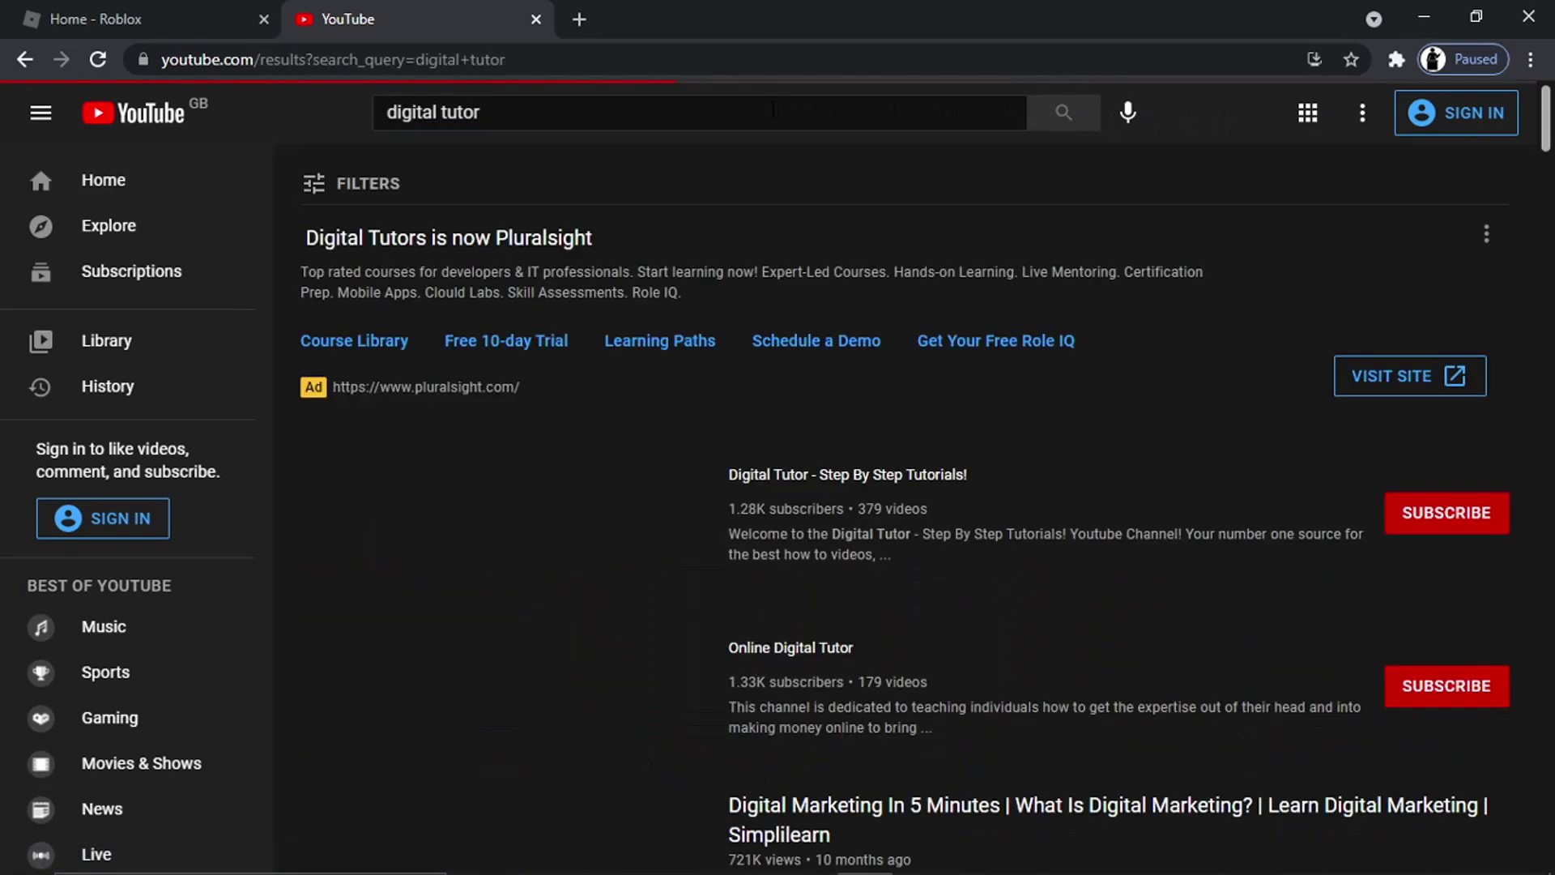
left_click(831, 478)
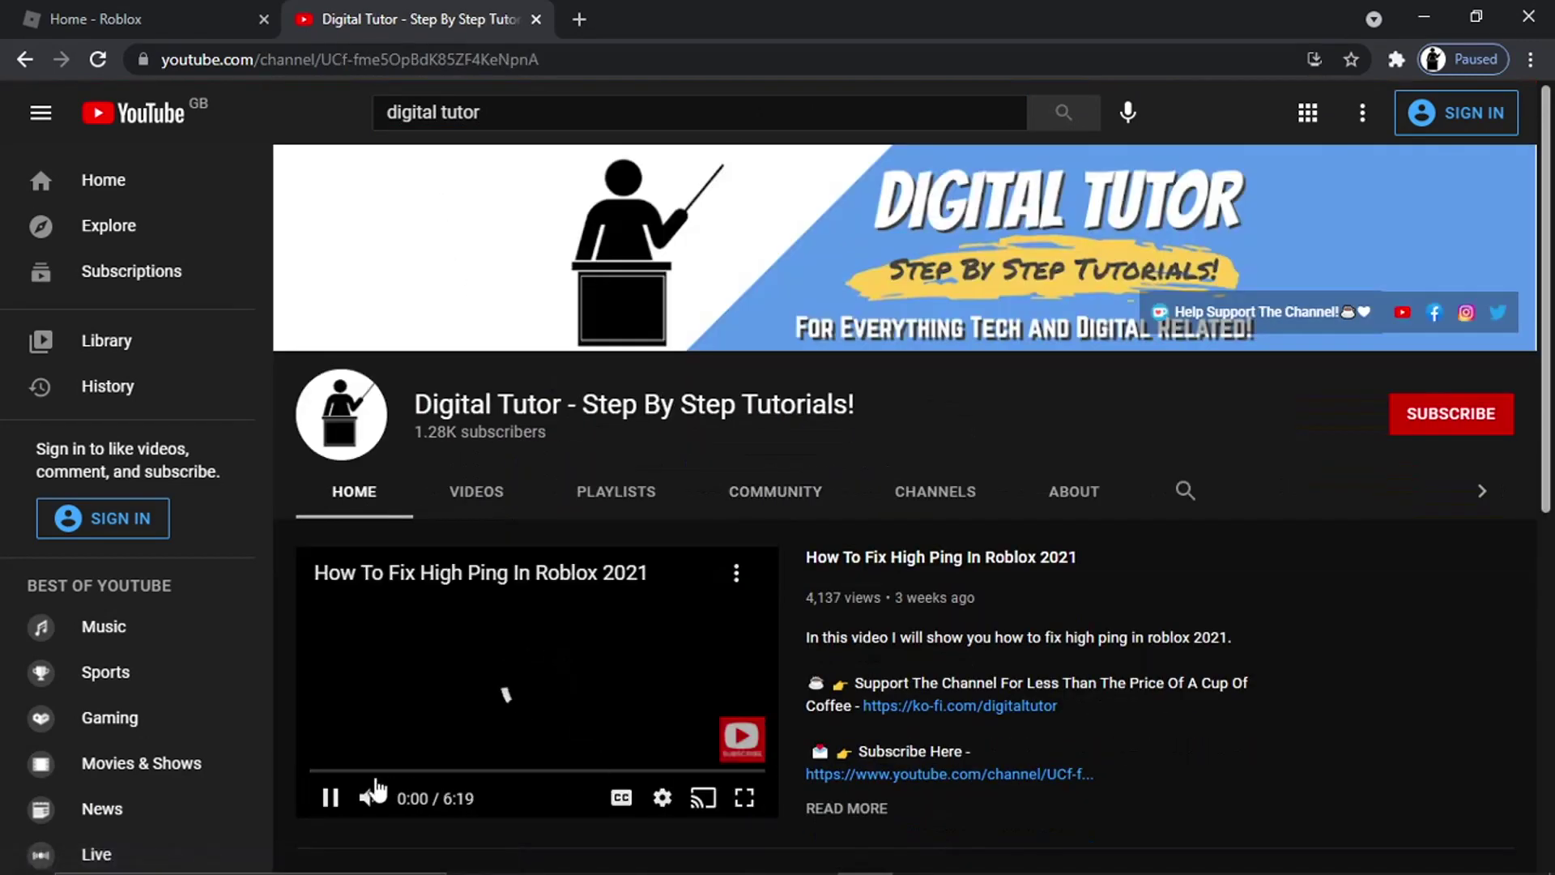
Step: Pause the featured video, copy the channel's URL, and return to the Roblox tab
left_click(330, 798)
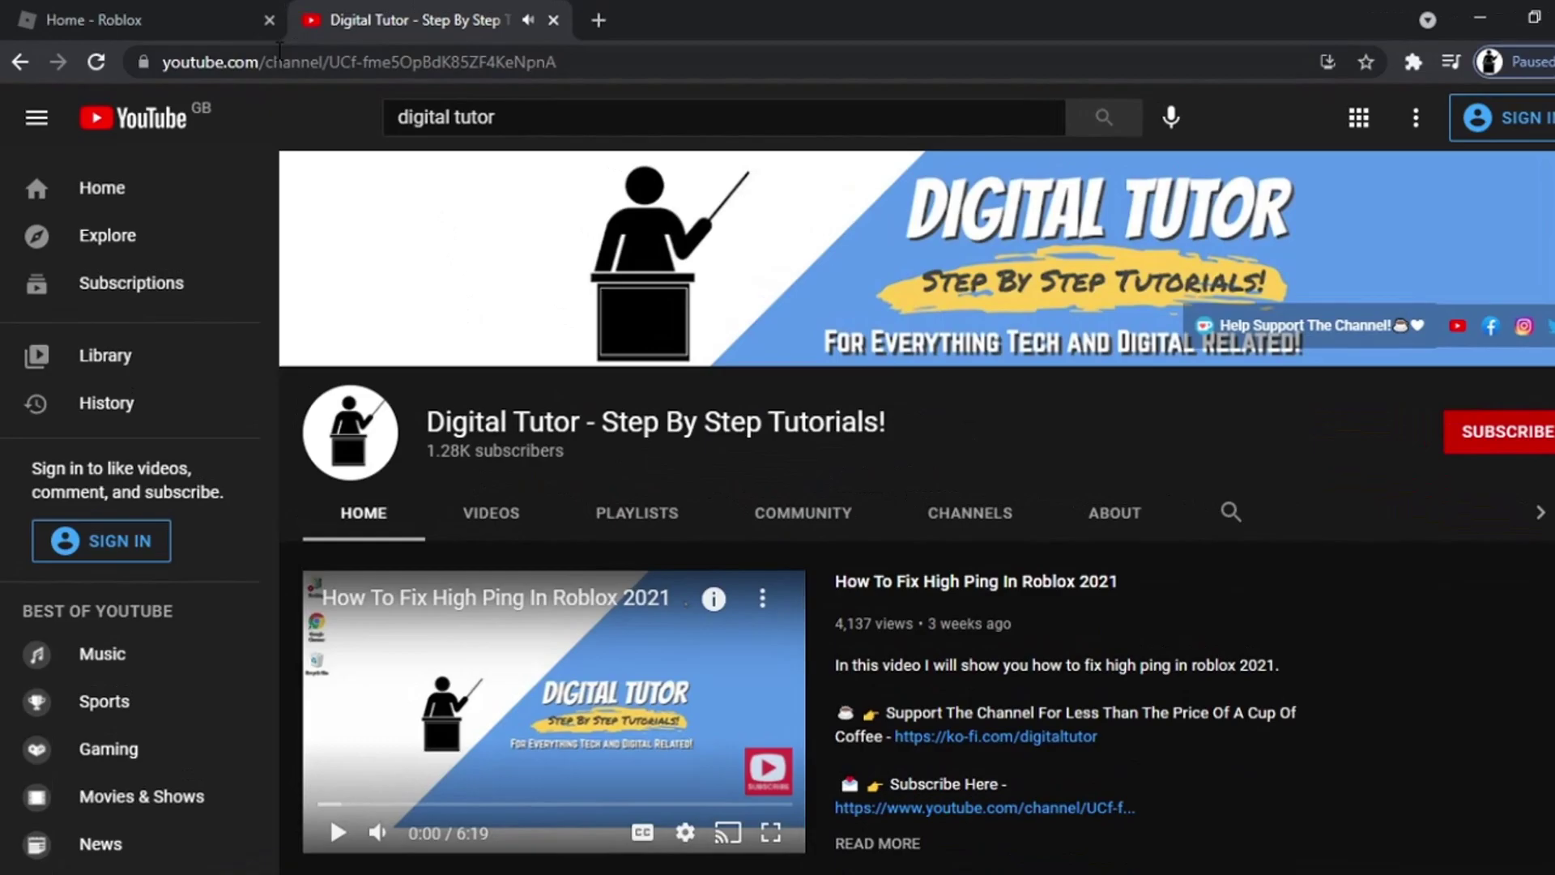
left_click(601, 57)
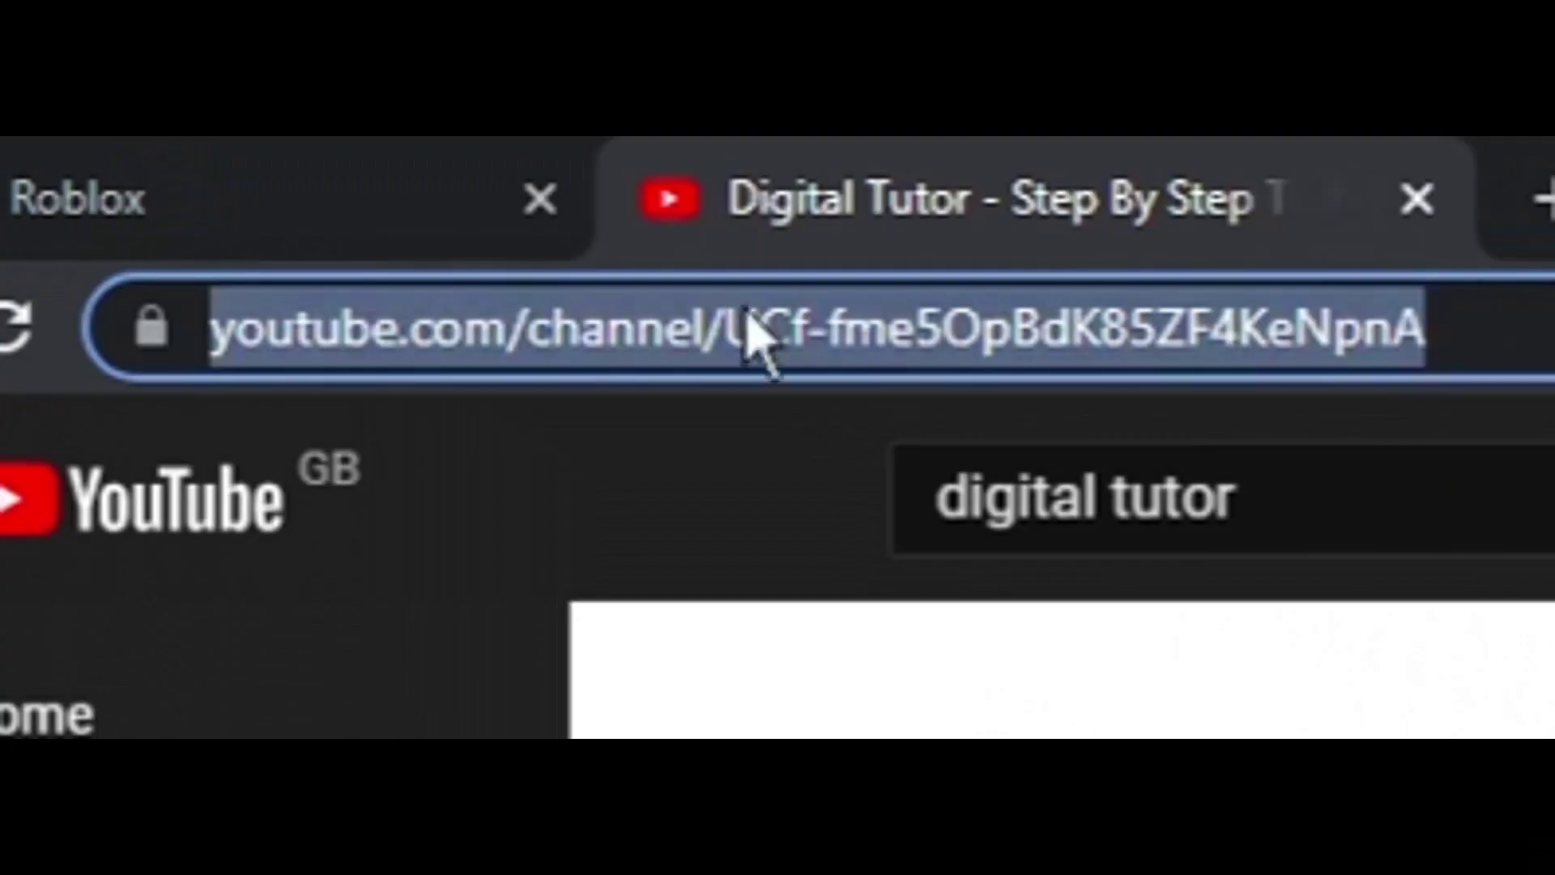
right_click(488, 342)
left_click(329, 185)
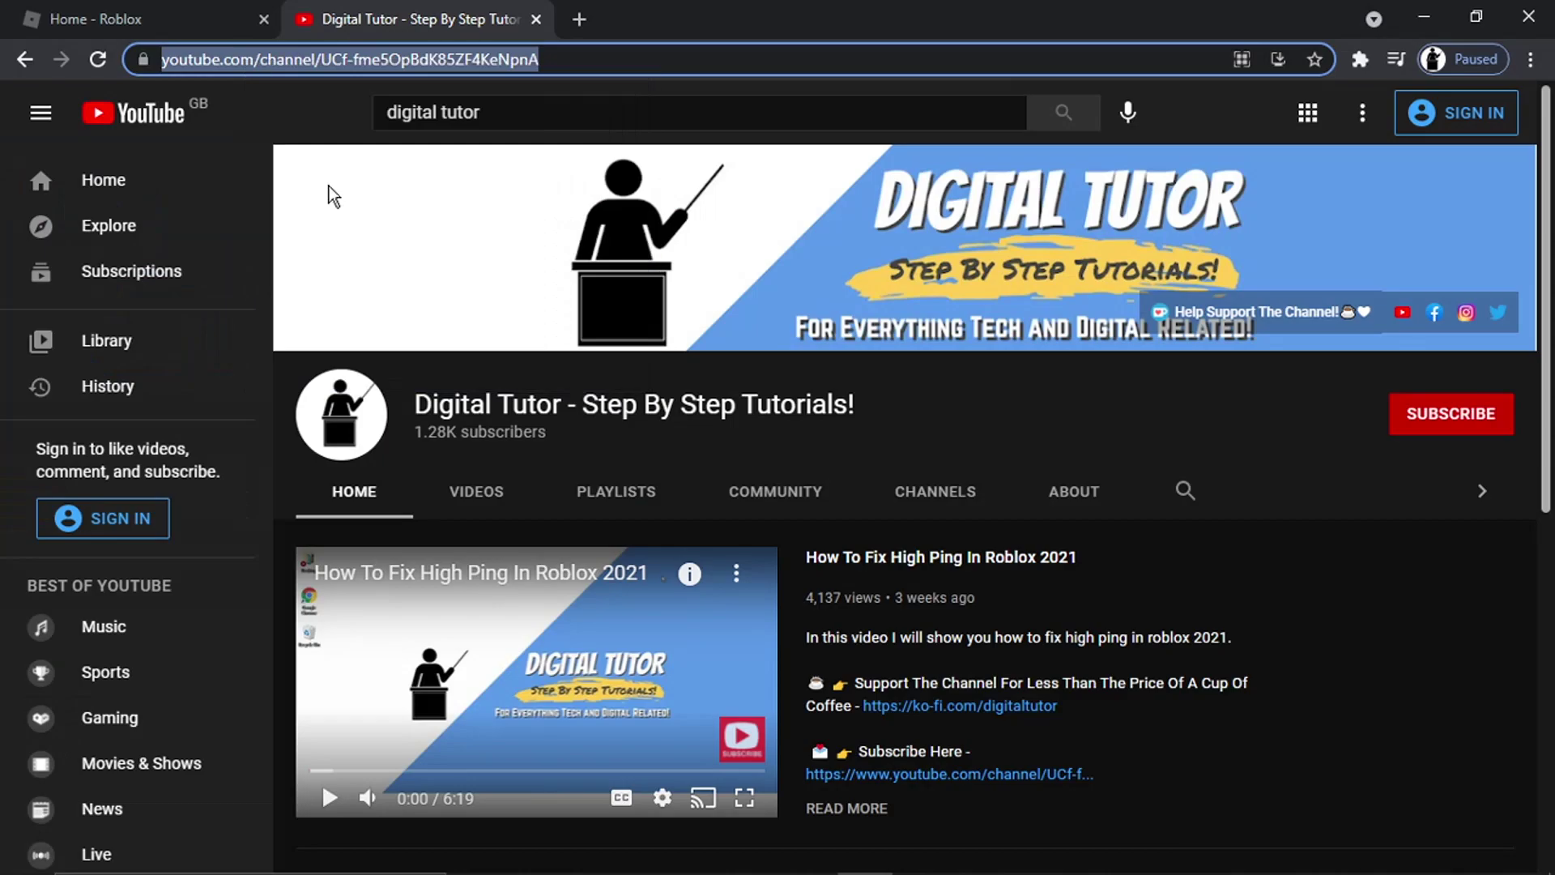
left_click(201, 11)
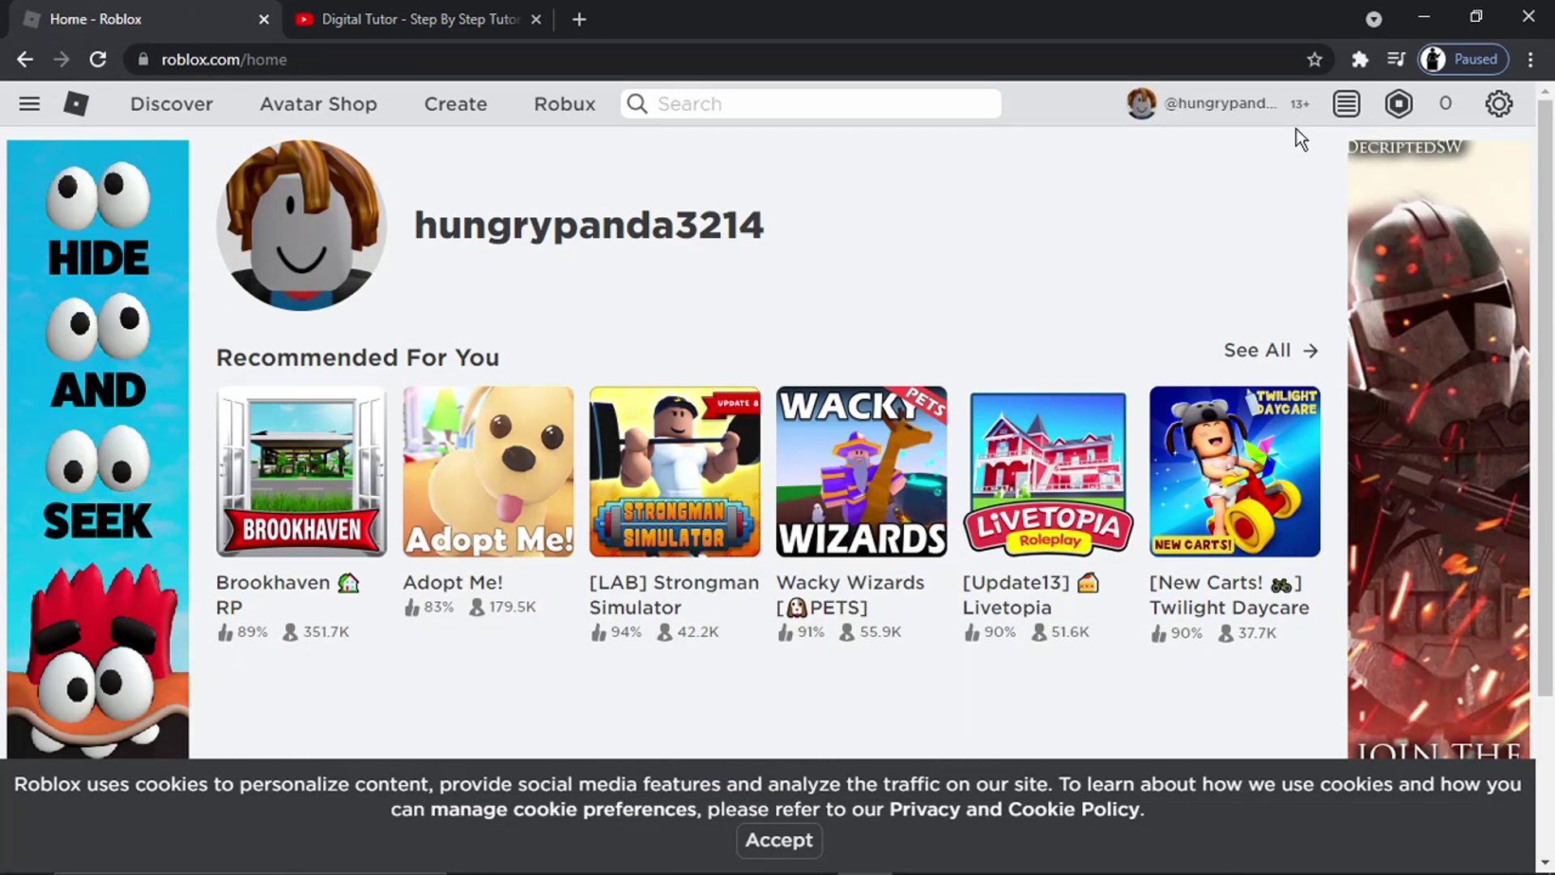
Step: Open the Roblox My Settings page from the gear menu
double_click(1306, 103)
left_click(1501, 107)
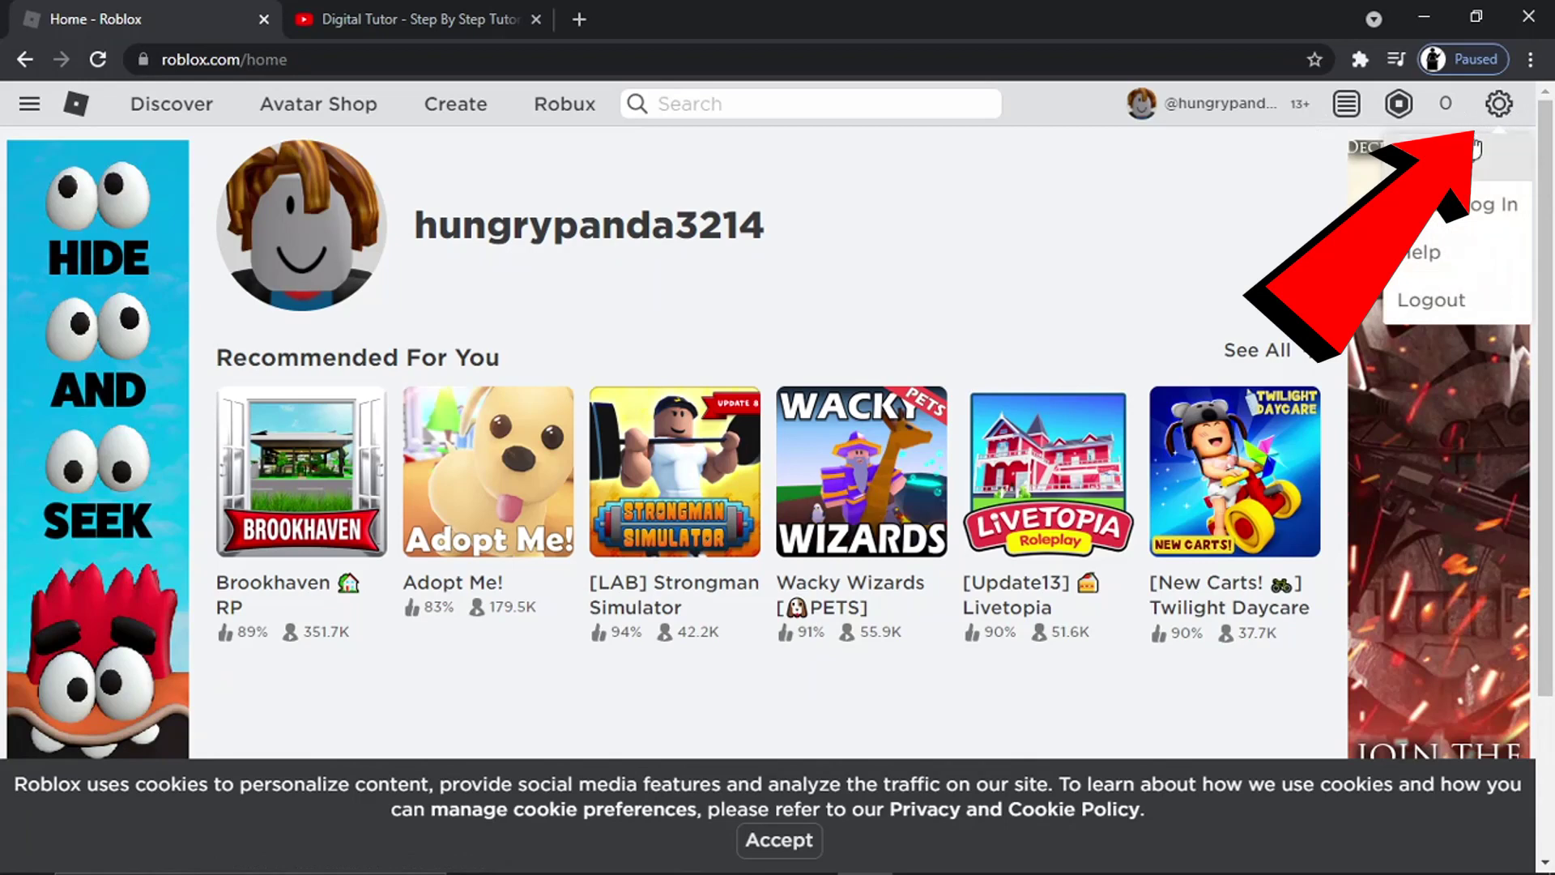
left_click(1462, 154)
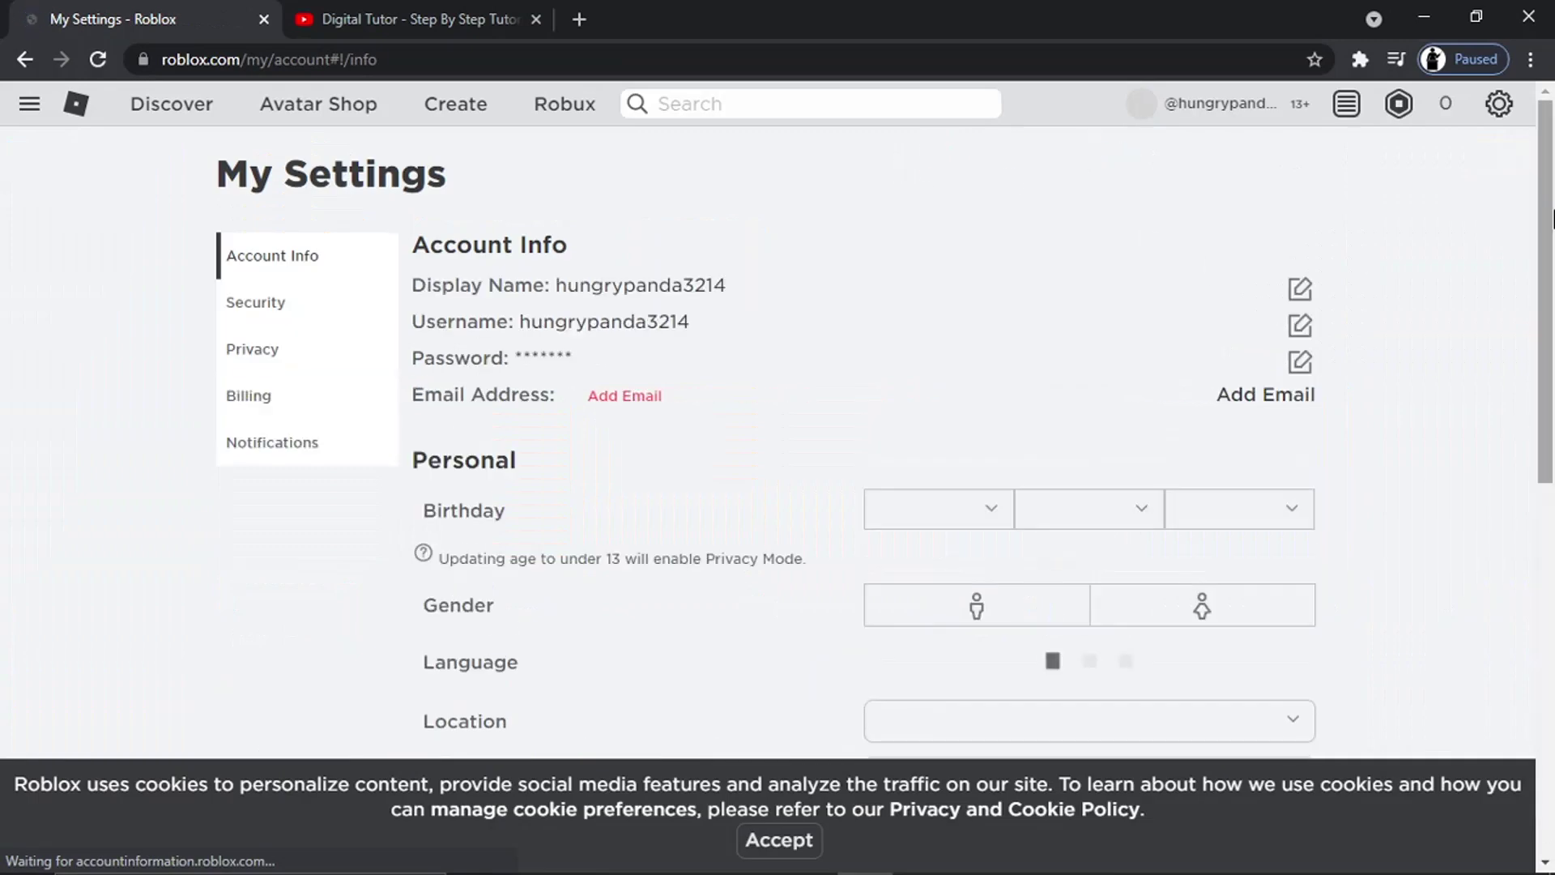
Step: Paste the Digital Tutor channel URL into the YouTube field under Social Networks
left_click_drag(1552, 187, 1514, 503)
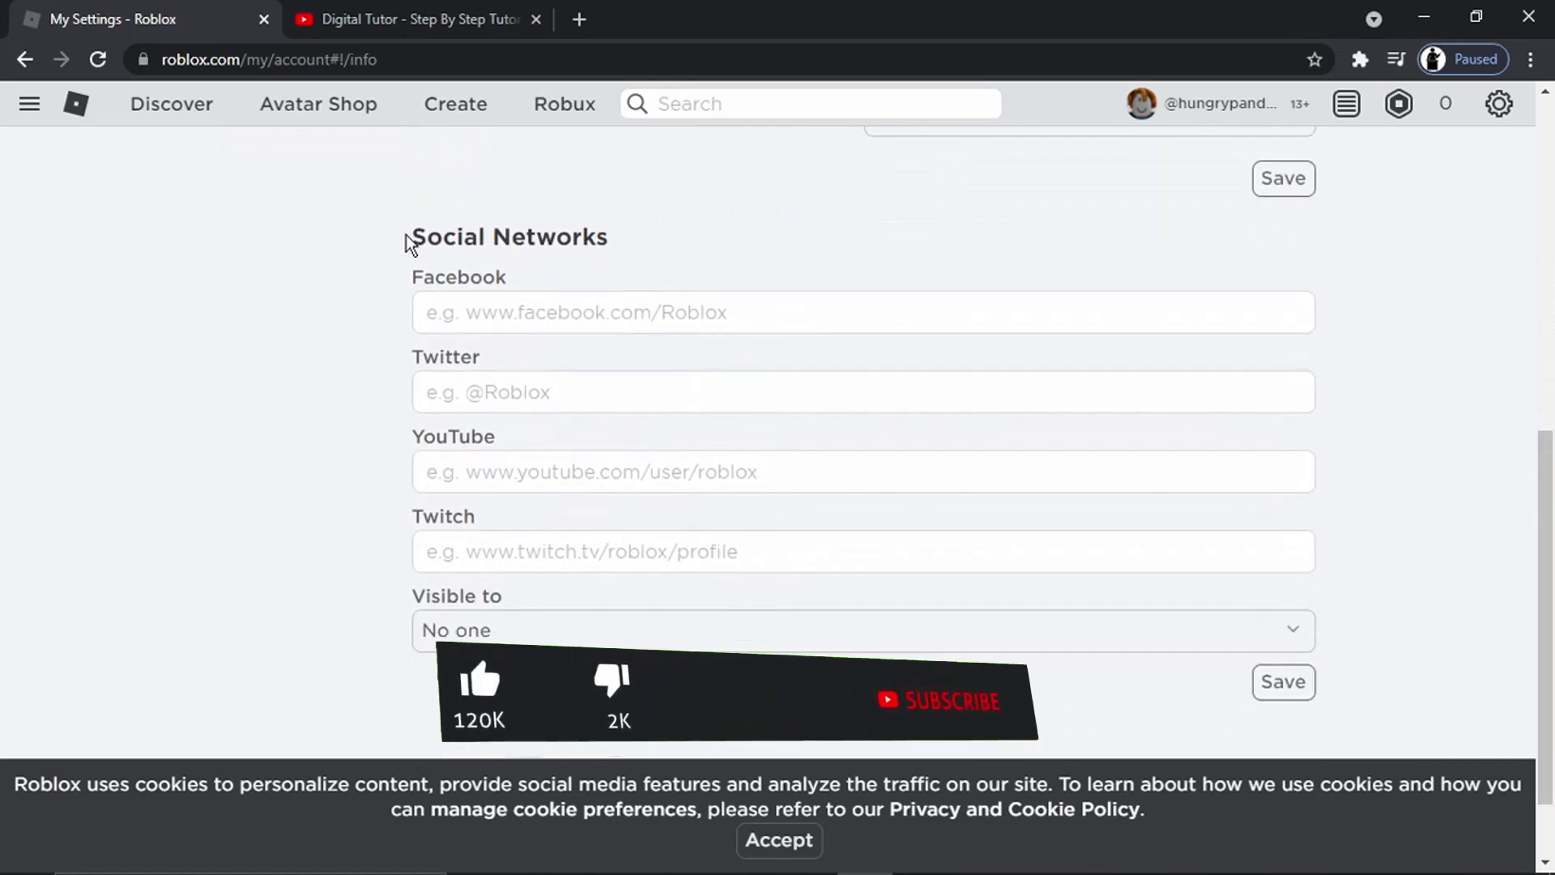
left_click_drag(409, 236, 643, 288)
left_click(716, 238)
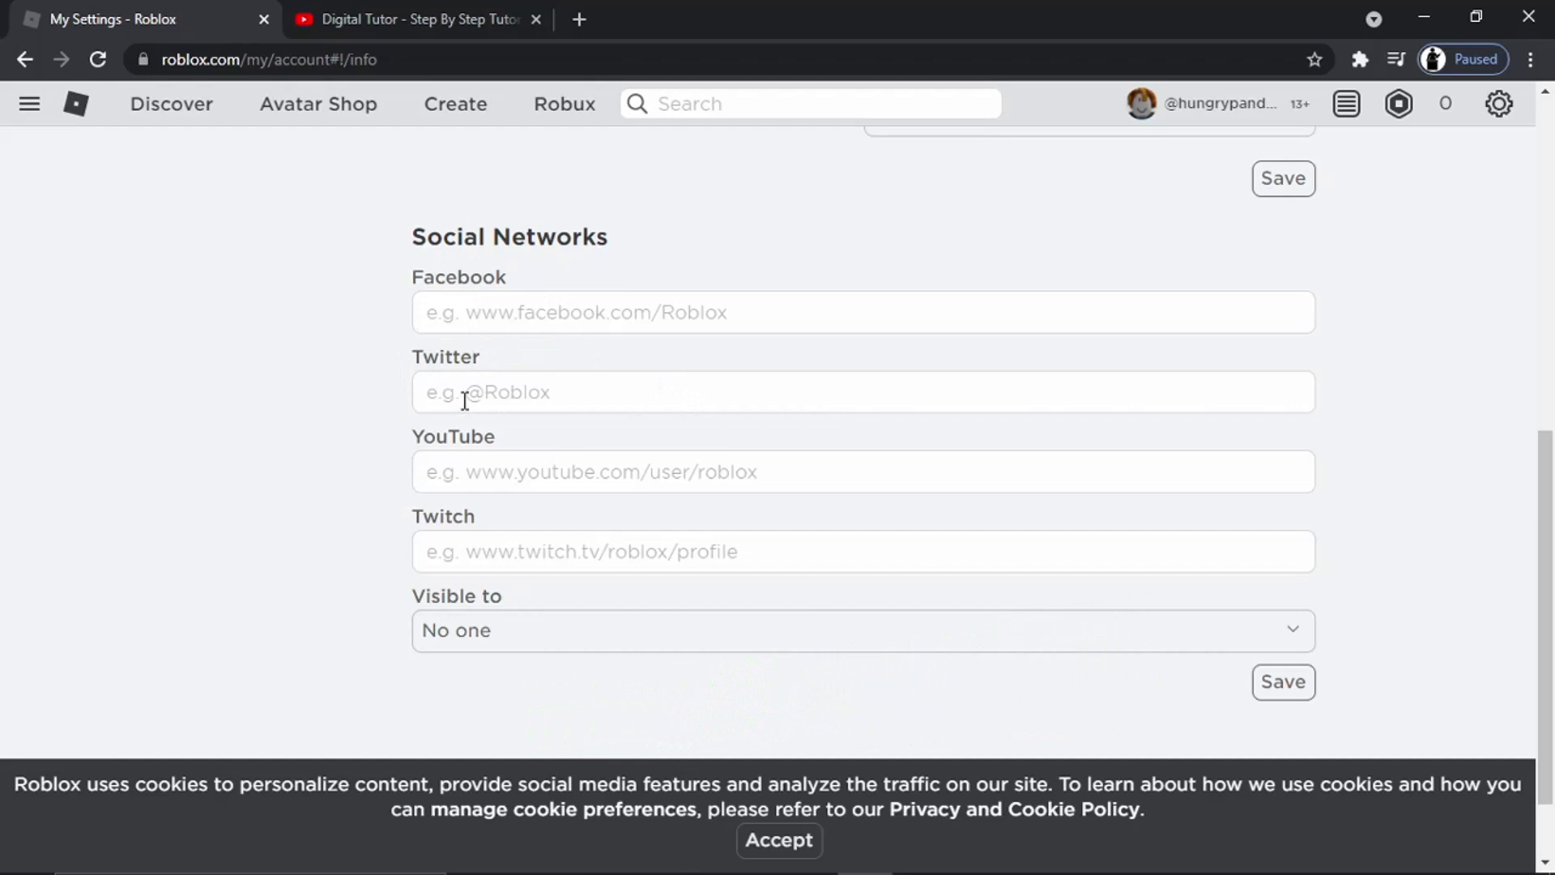
left_click(452, 471)
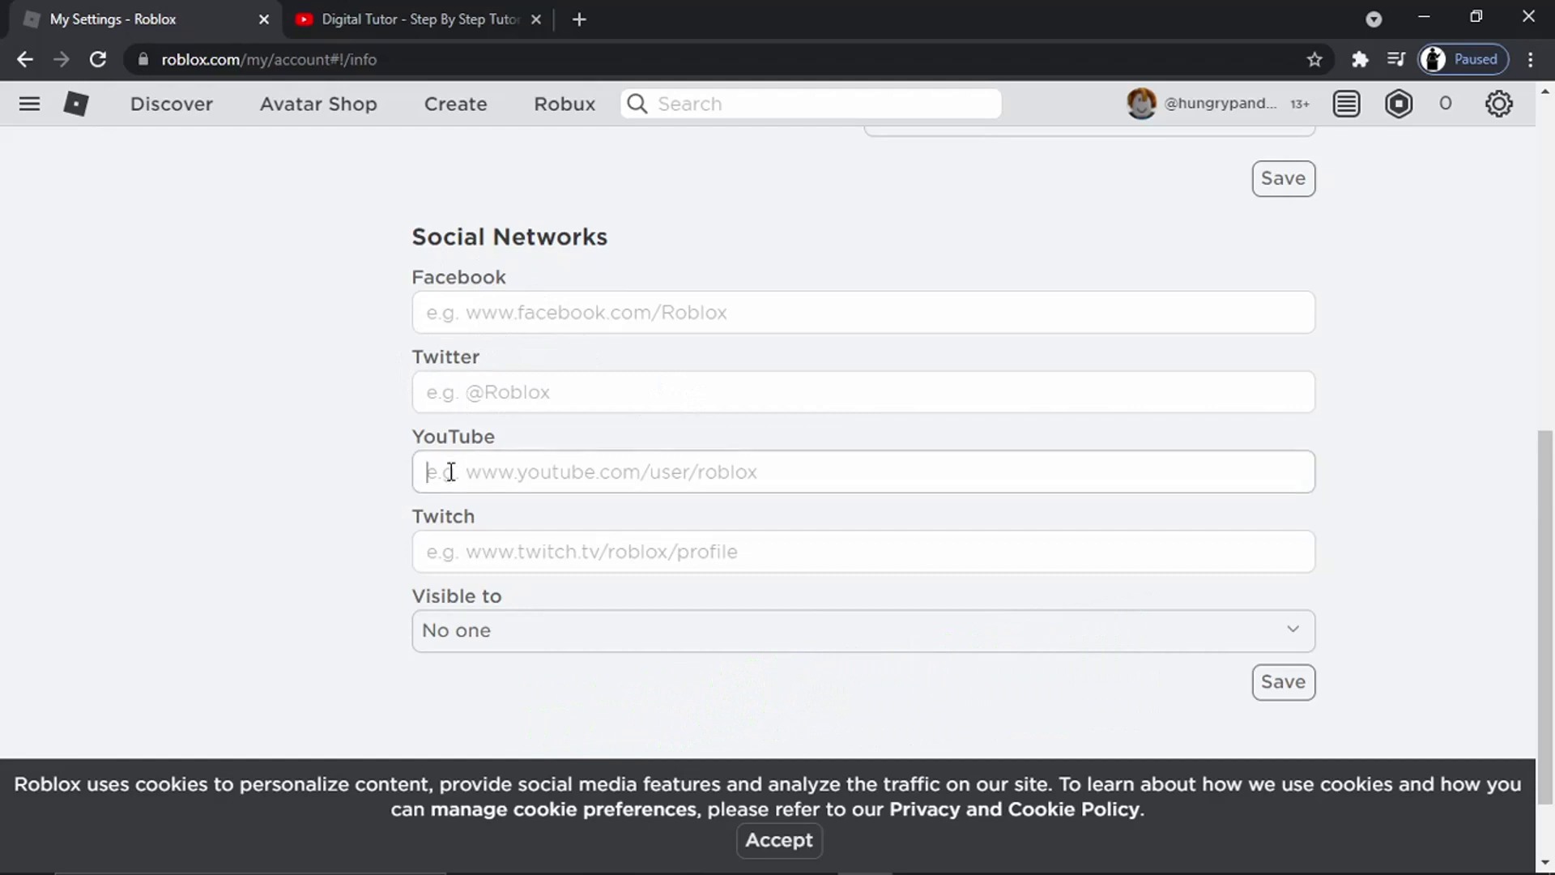
key("ctrl+v")
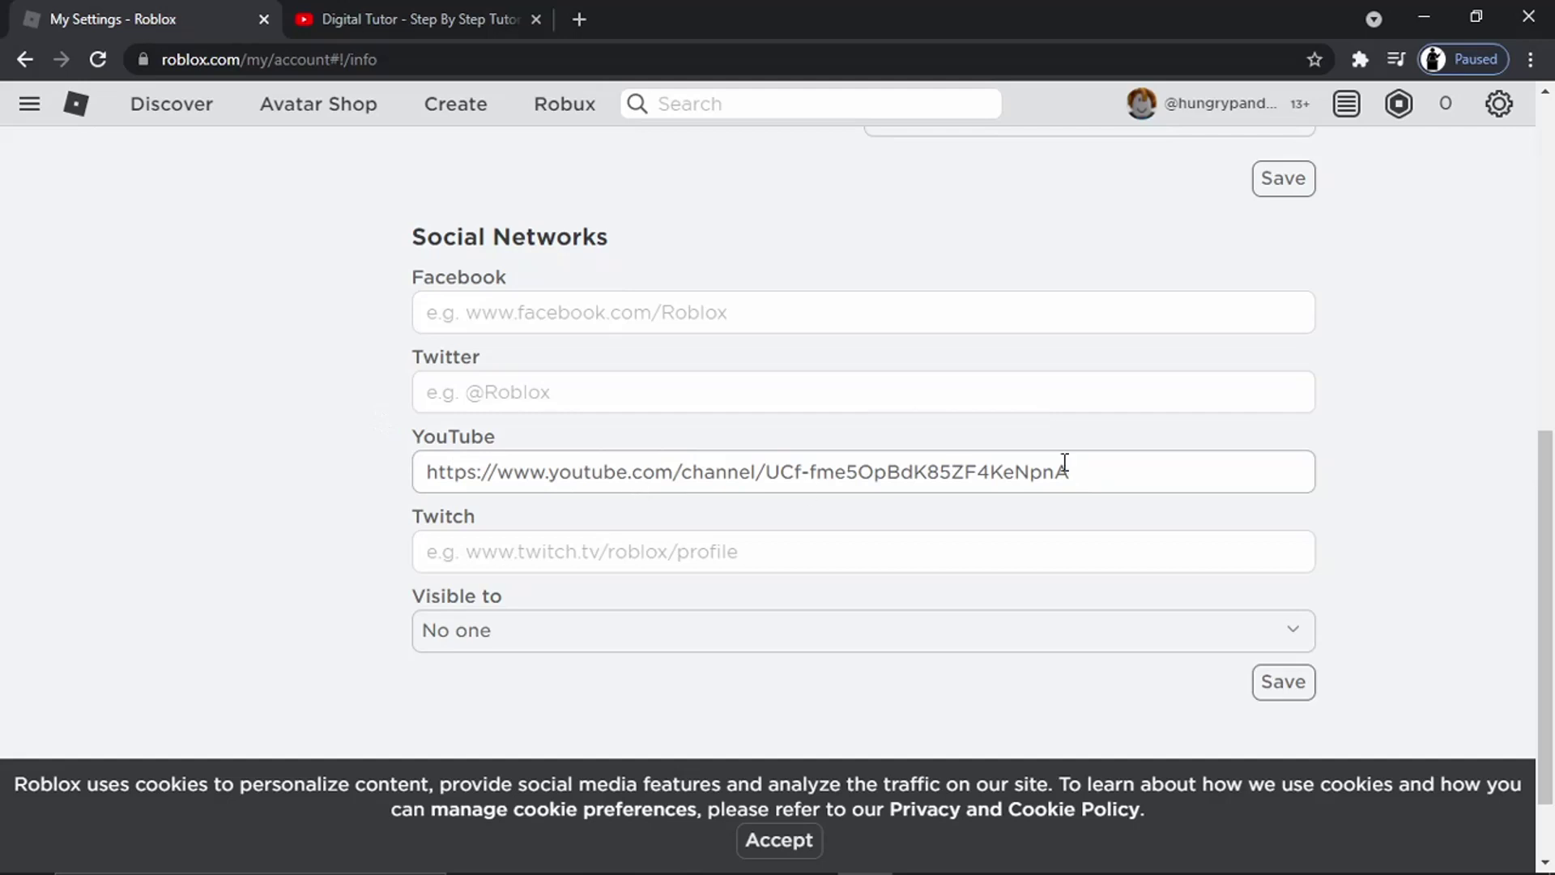
left_click(732, 636)
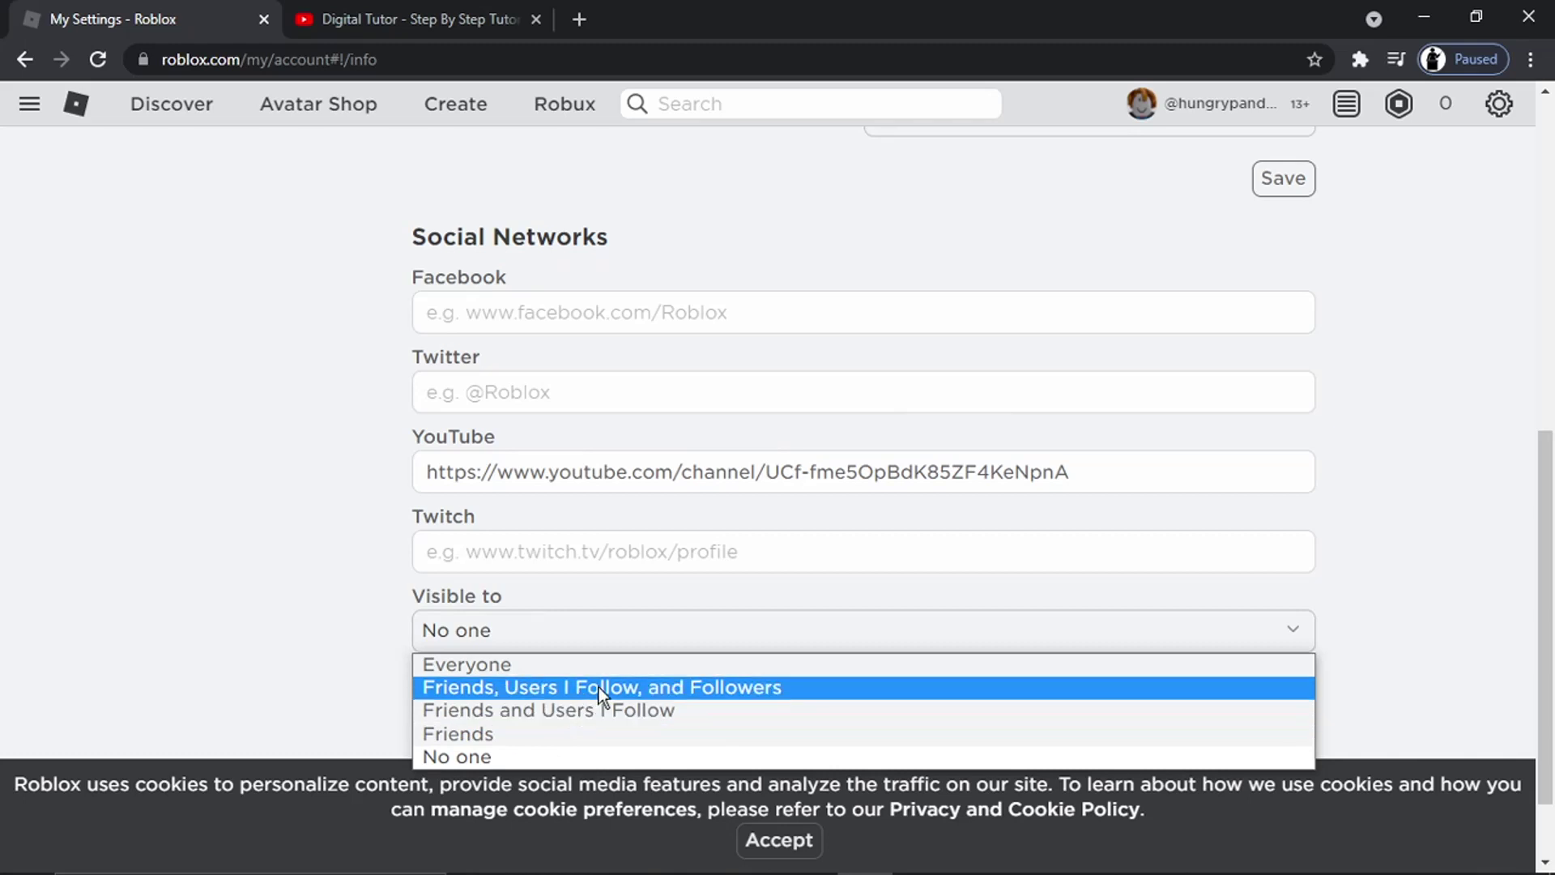
Step: Set social link visibility to Everyone and save the Social Networks settings
left_click(484, 662)
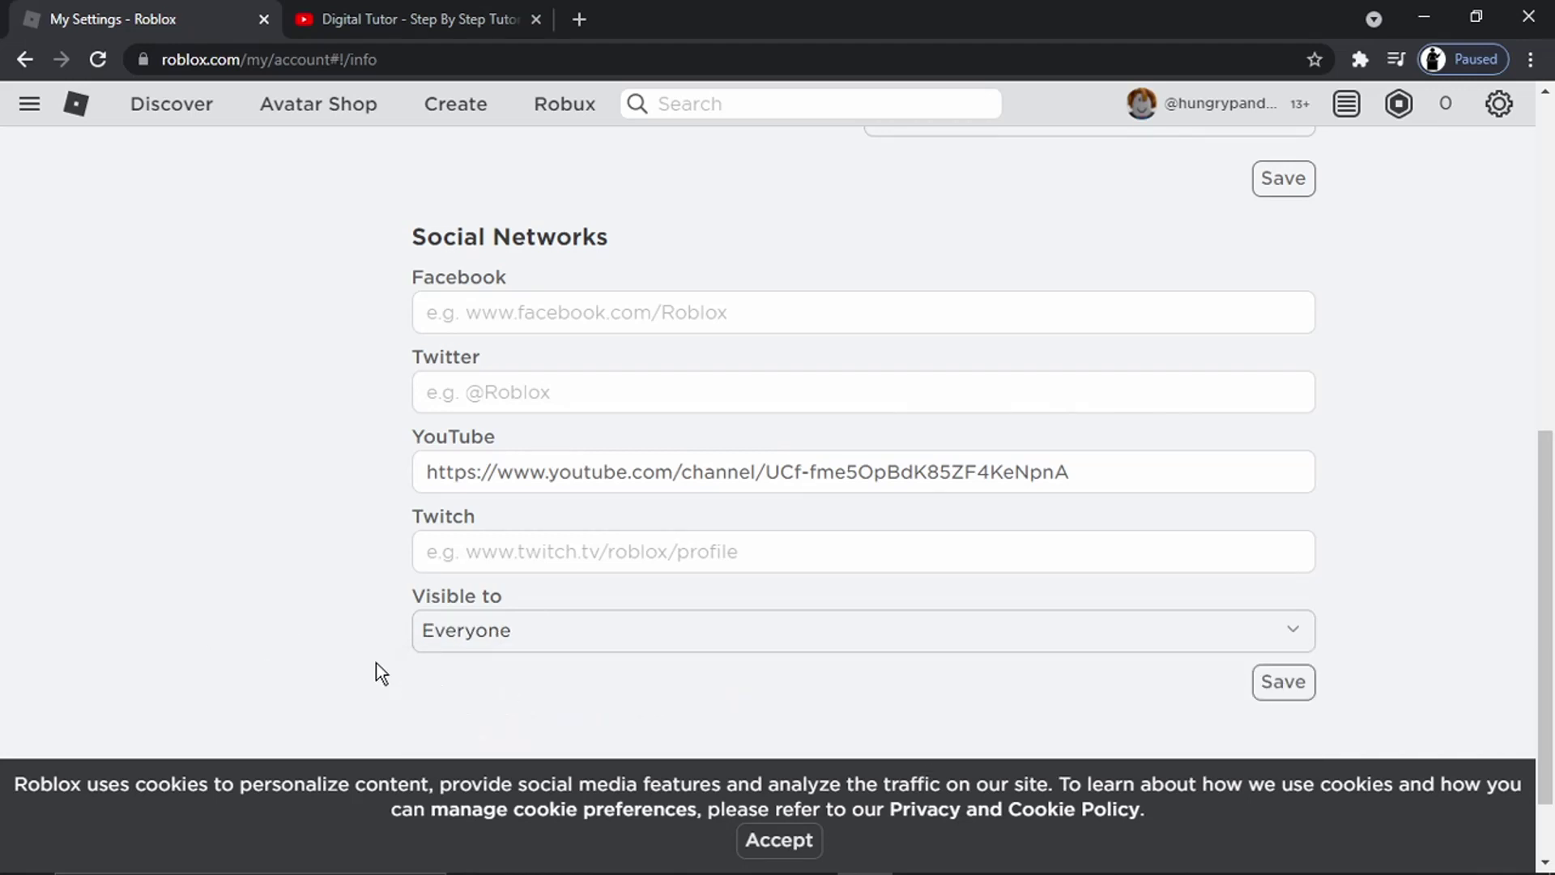
left_click(1283, 684)
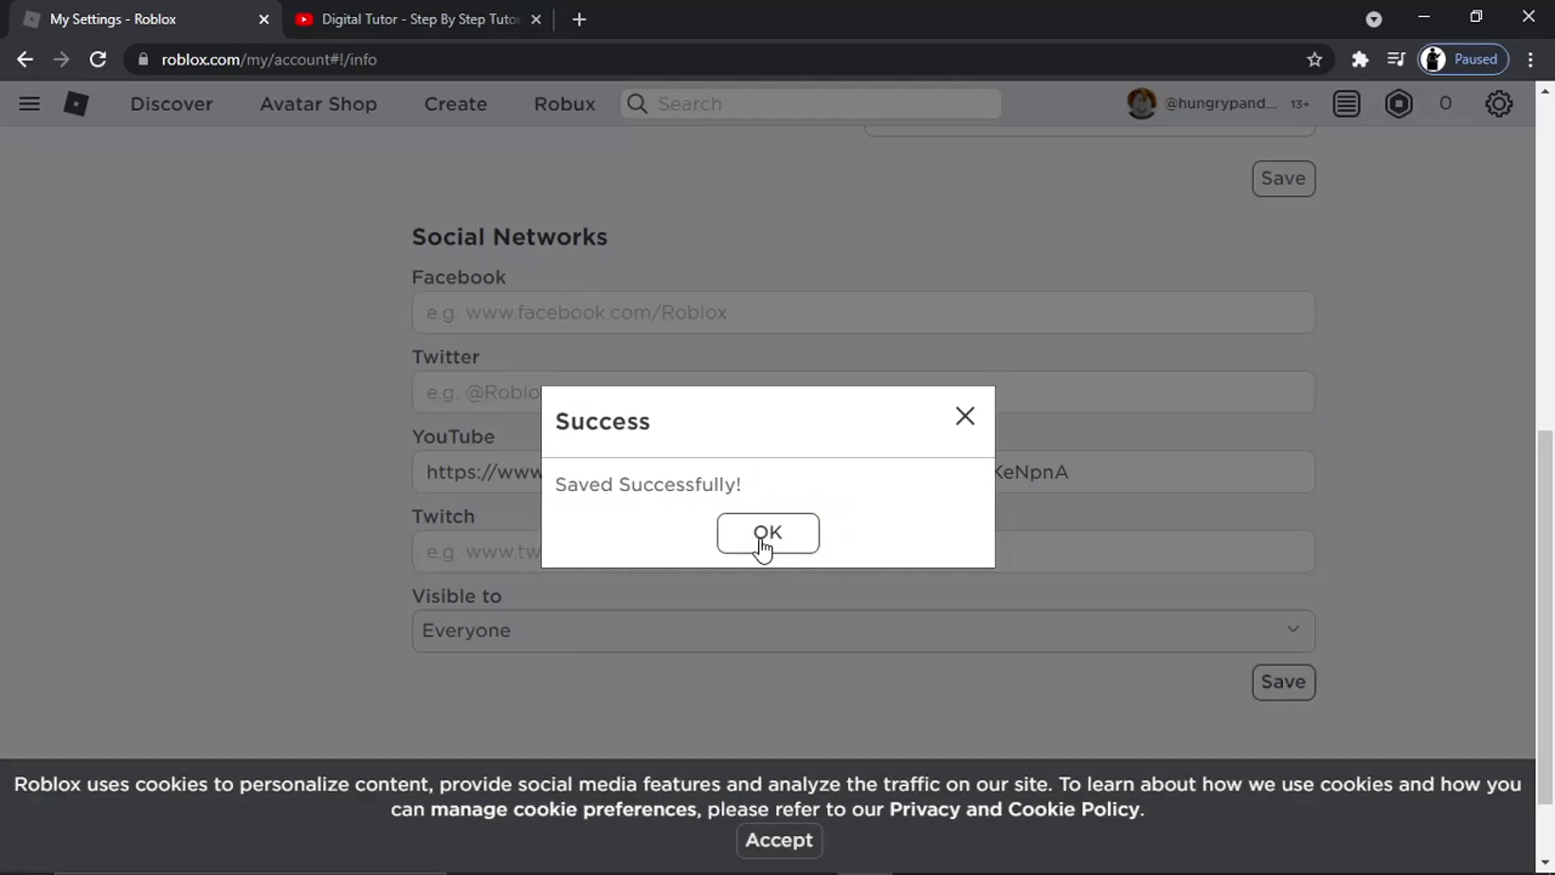
left_click(796, 536)
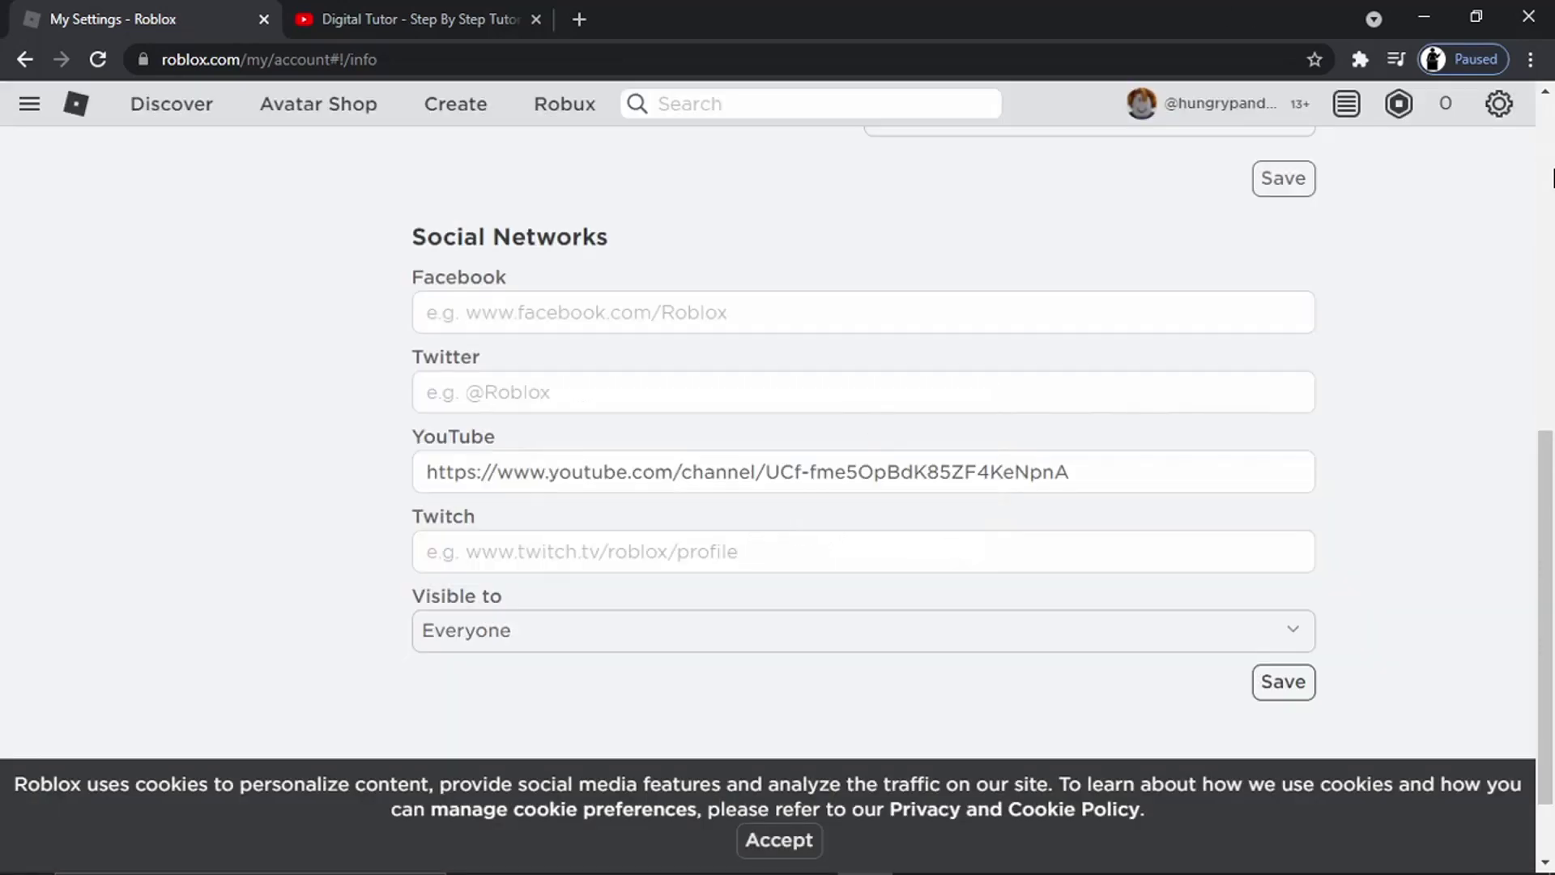
Step: Open your own Roblox profile page from the gear menu
left_click(1500, 104)
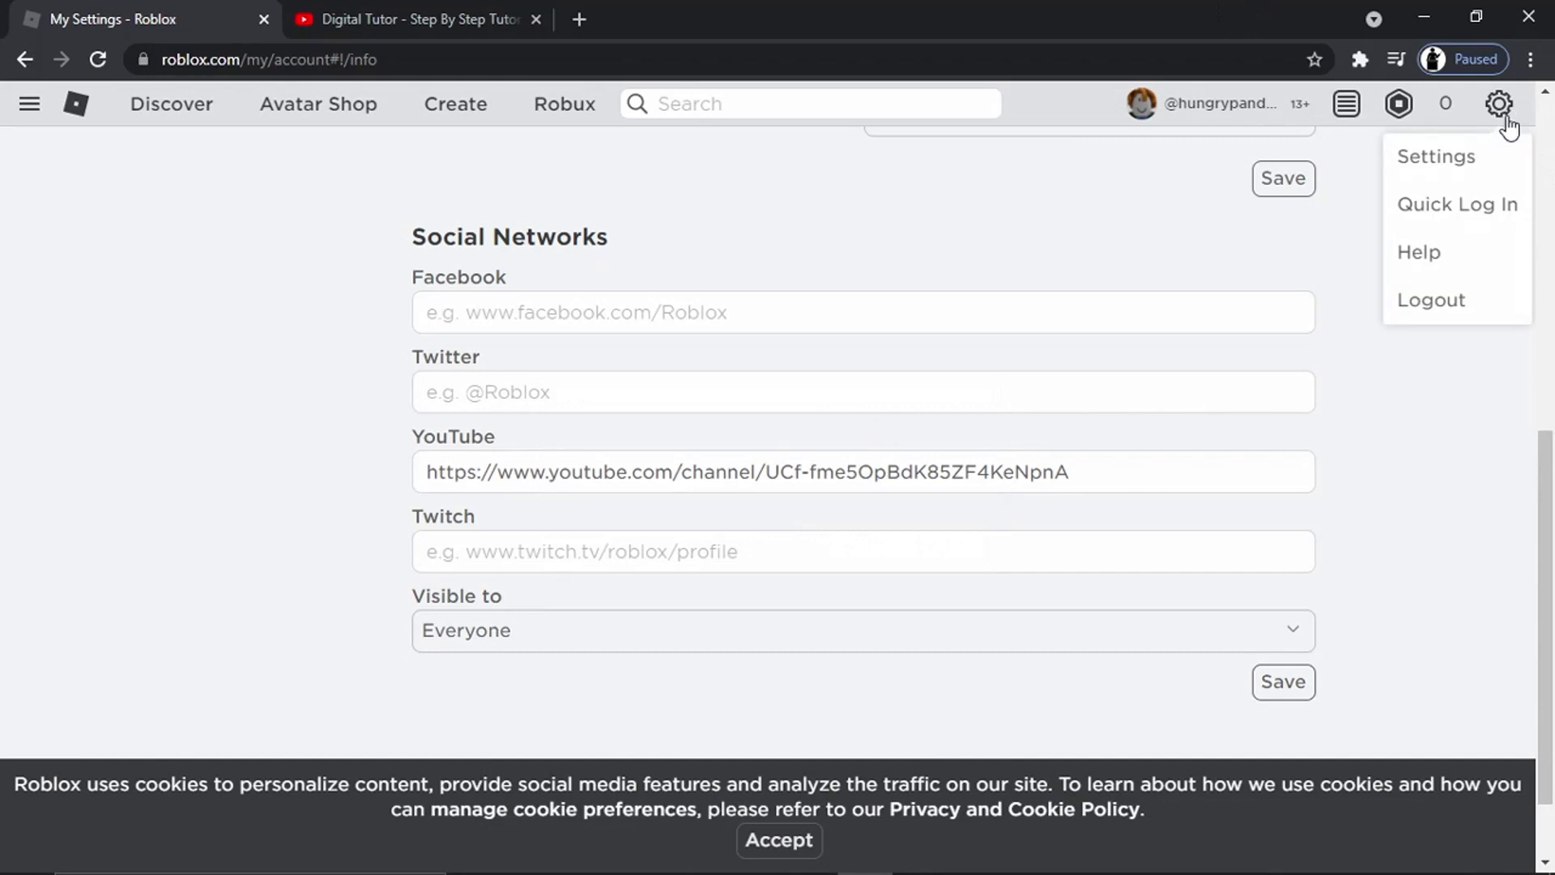
left_click(1175, 105)
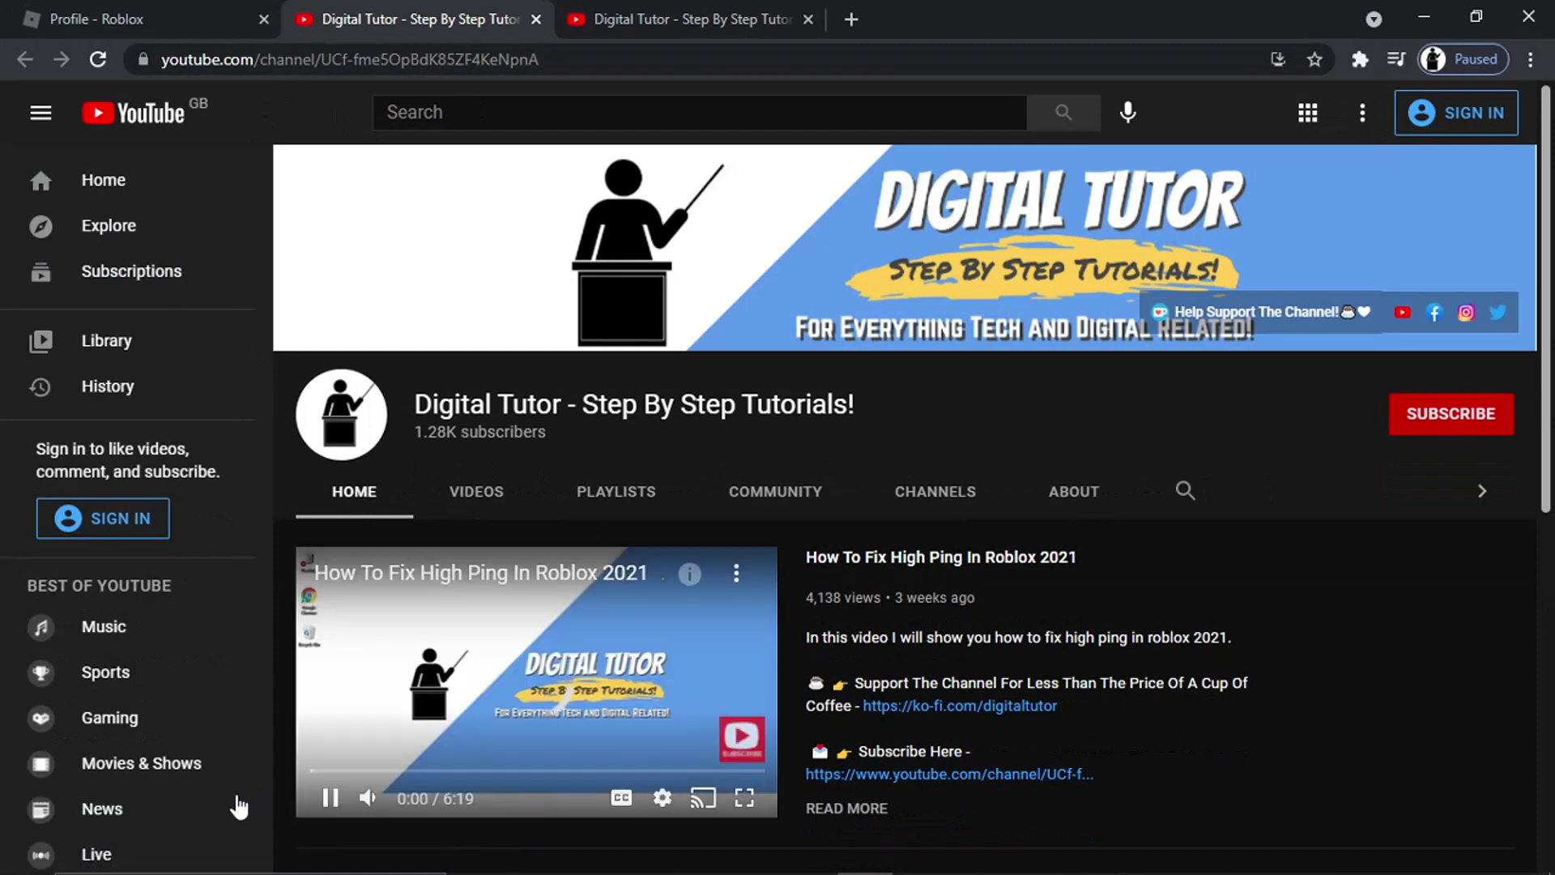
Step: Pause the Digital Tutor featured video in the tab opened from the profile's YouTube link
left_click(329, 798)
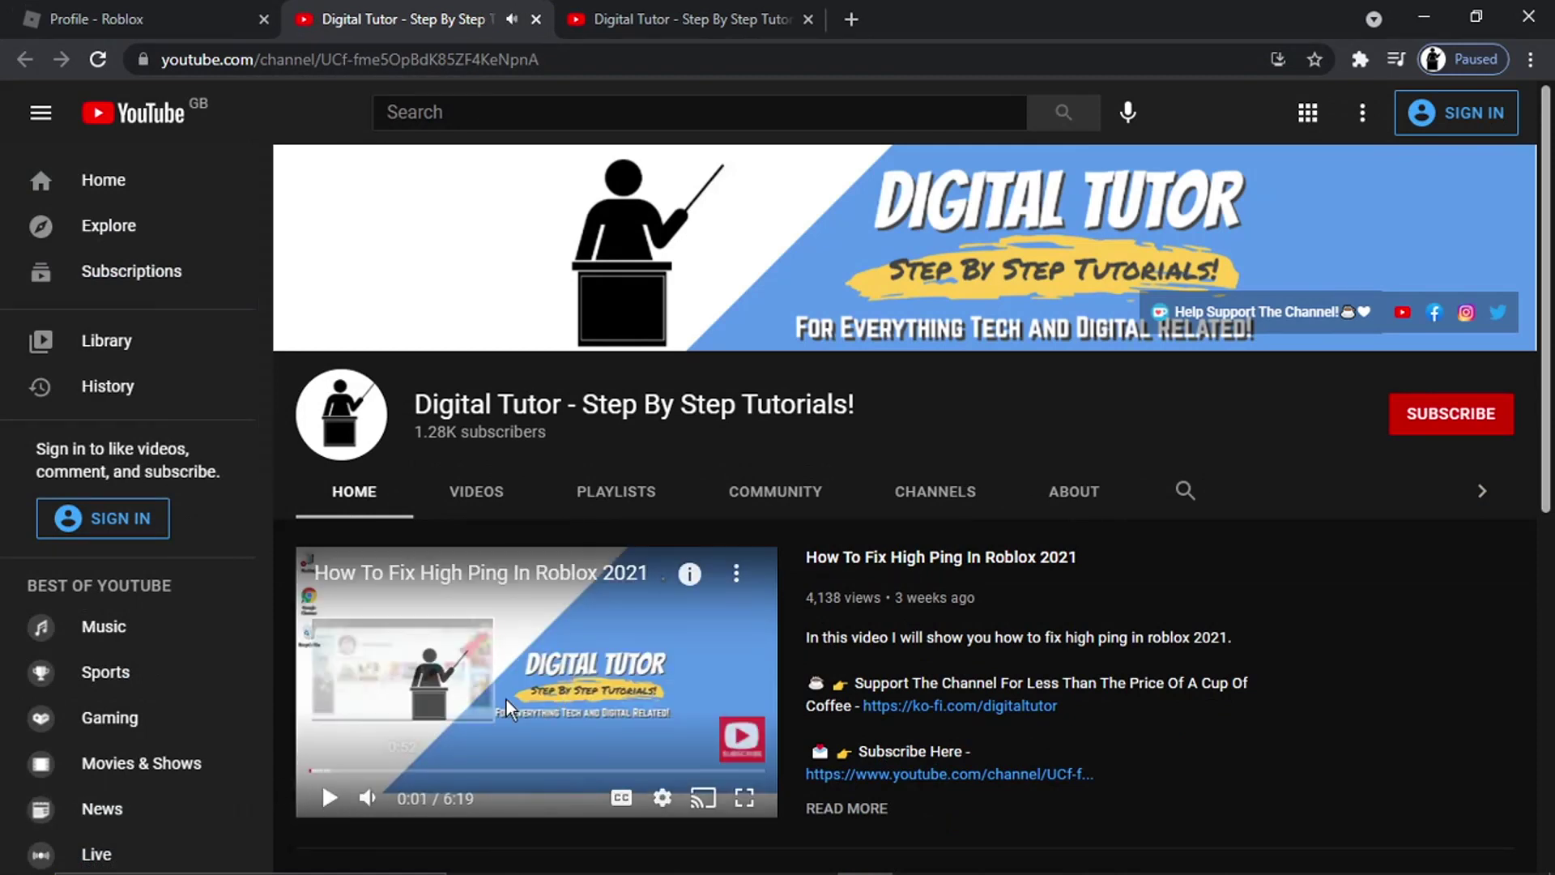